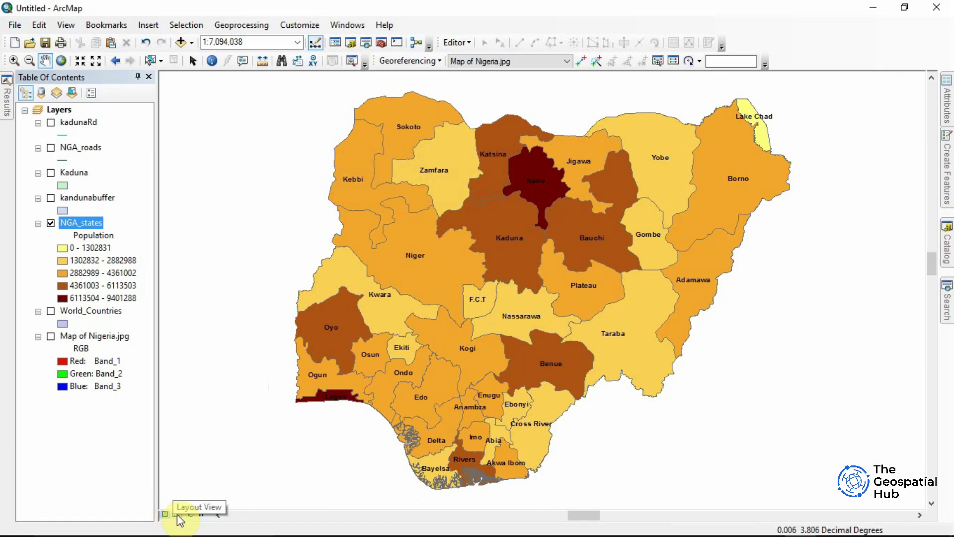
# Switch the map from data view to layout view and move the floating Layout toolbar higher
pyautogui.click(177, 514)
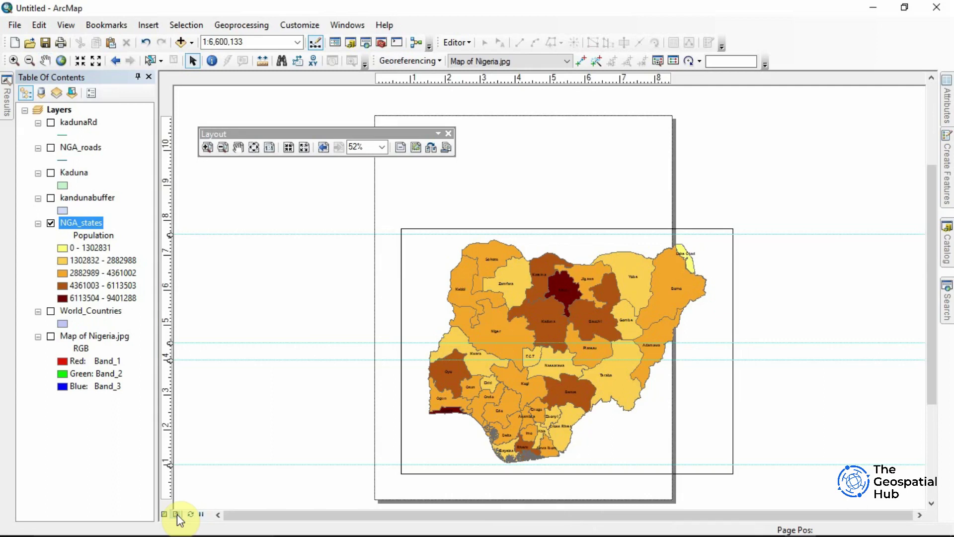
pyautogui.moveTo(297, 131); pyautogui.dragTo(297, 111)
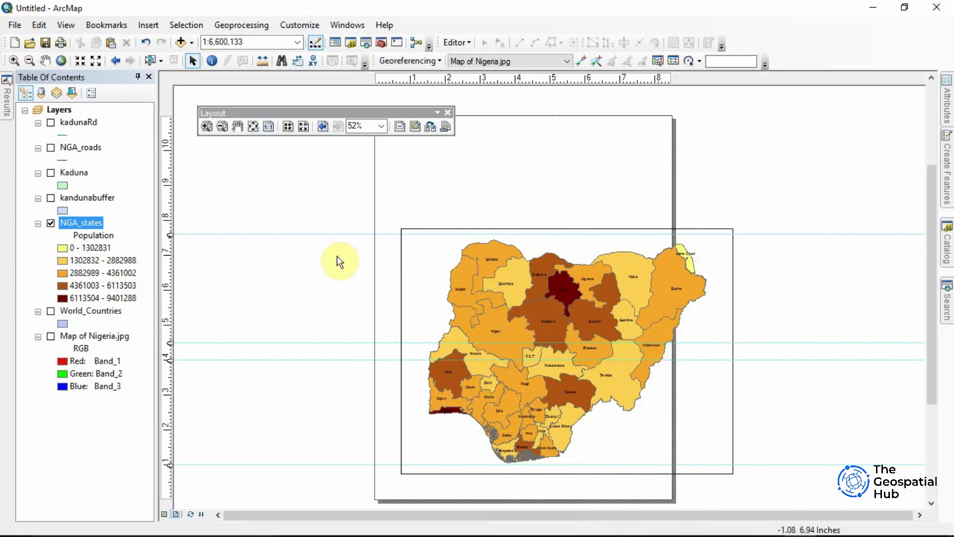
pyautogui.click(15, 26)
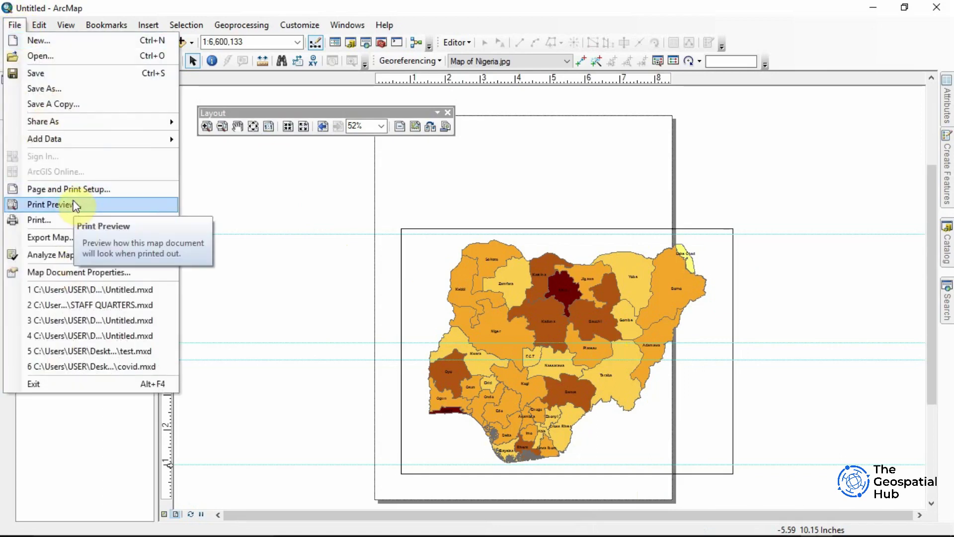
pyautogui.click(11, 25)
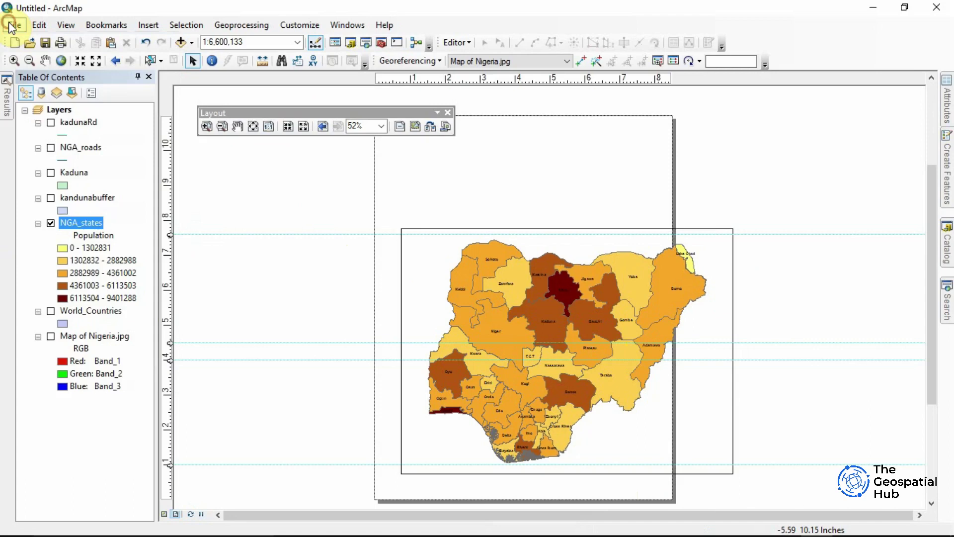
# Set the page orientation to Landscape with Letter paper and move the Layout toolbar off the page's centre
pyautogui.click(11, 26)
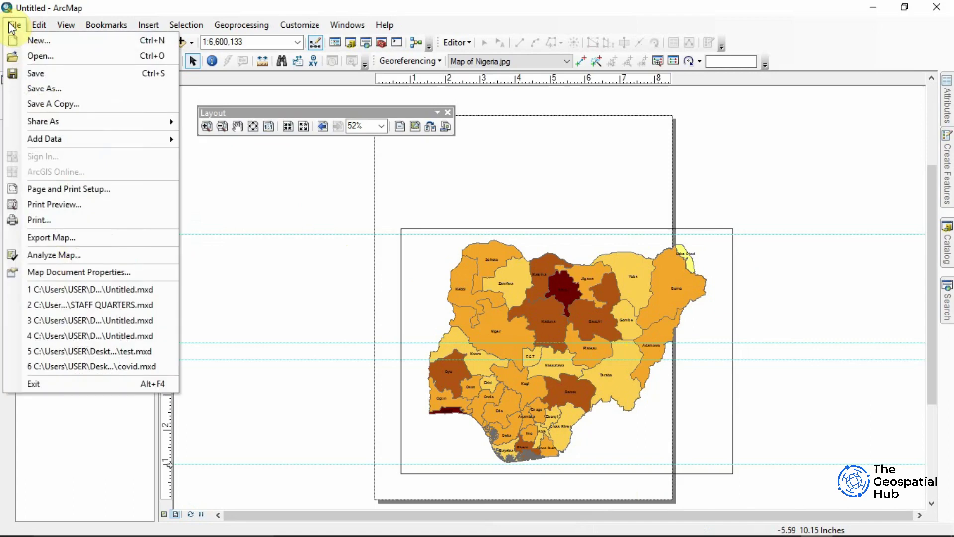
pyautogui.click(58, 189)
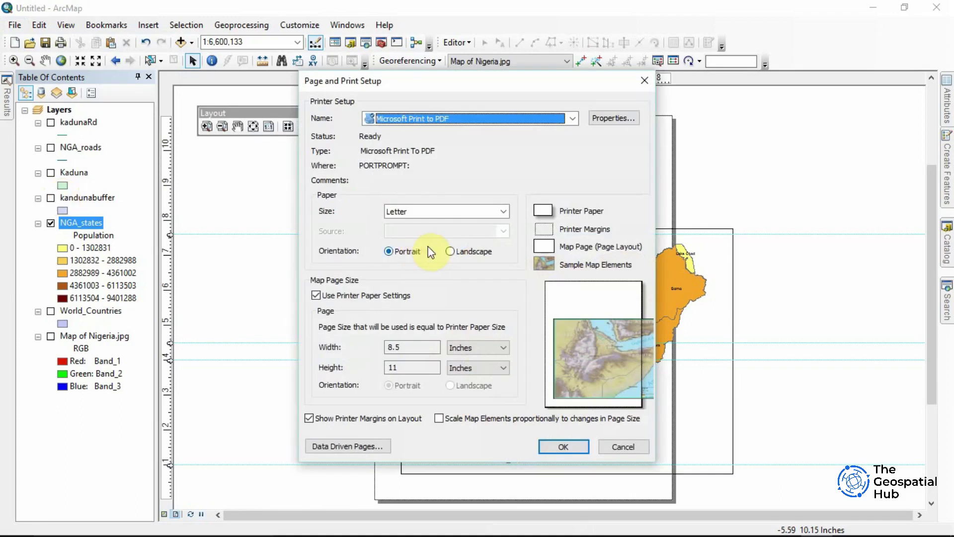
pyautogui.click(450, 251)
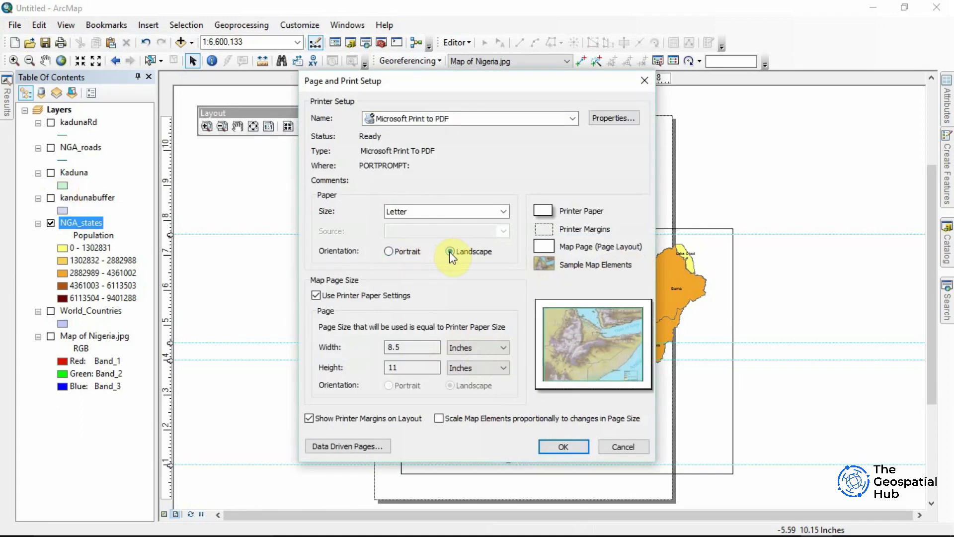
pyautogui.moveTo(422, 348); pyautogui.dragTo(356, 348)
pyautogui.click(505, 211)
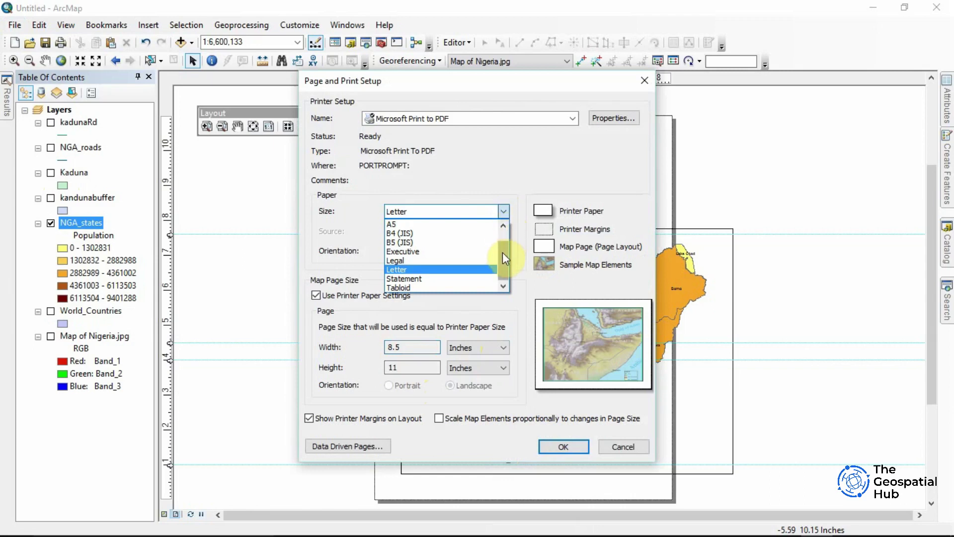
pyautogui.click(506, 209)
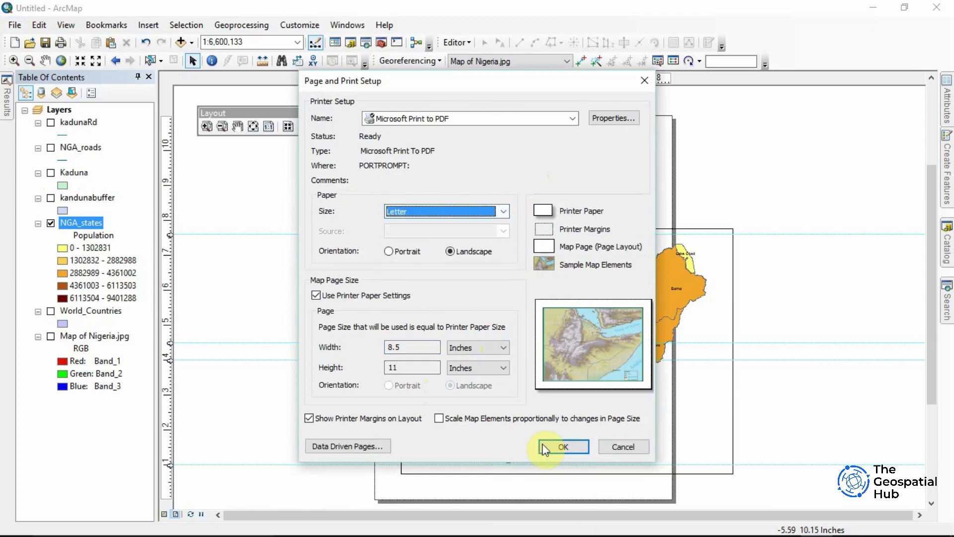
pyautogui.click(450, 251)
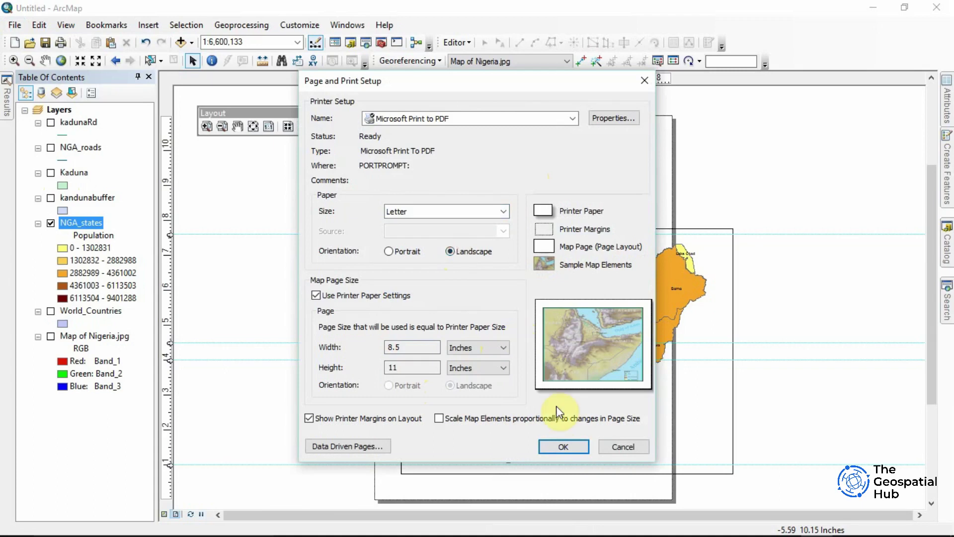
pyautogui.click(563, 446)
pyautogui.moveTo(247, 112); pyautogui.dragTo(232, 94)
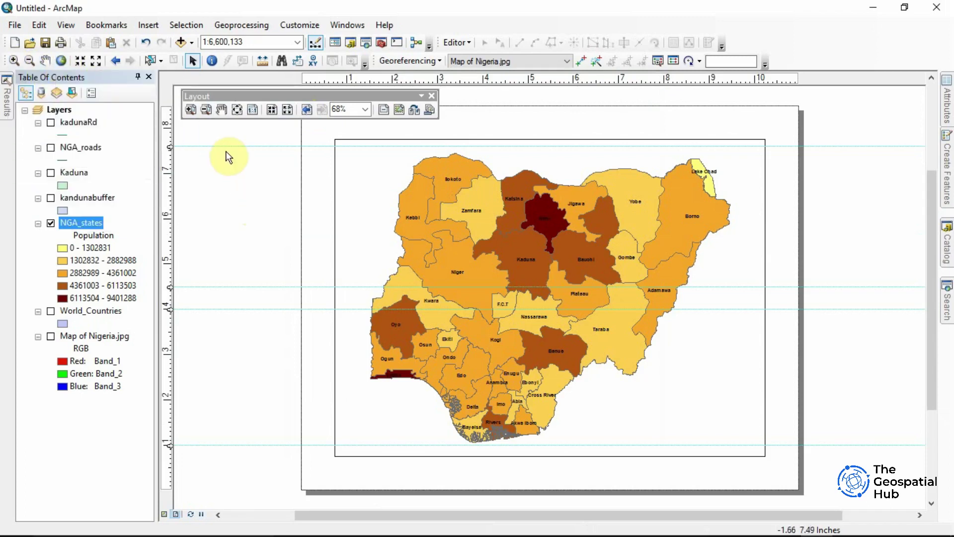
# Zoom the layout page in and back out, and pan it into a centred view
pyautogui.click(191, 110)
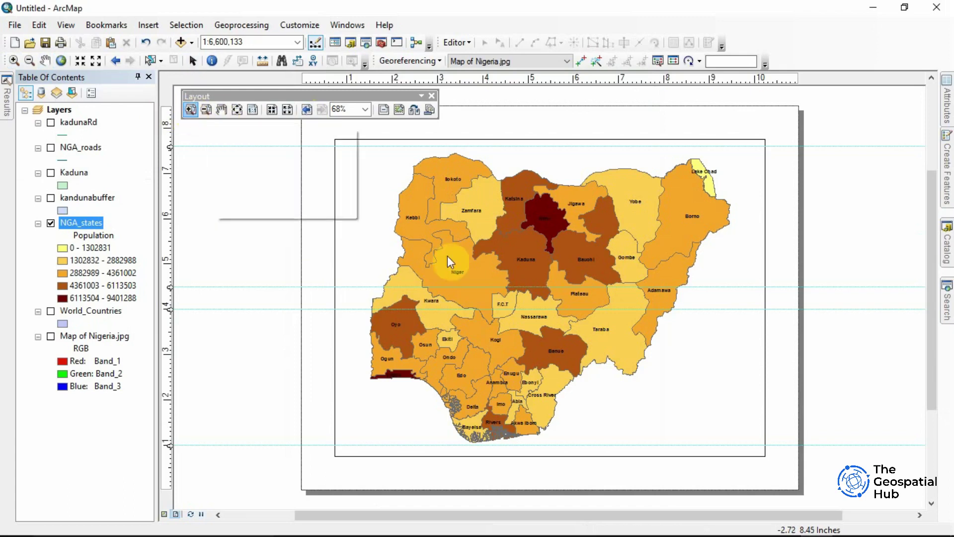
pyautogui.click(529, 281)
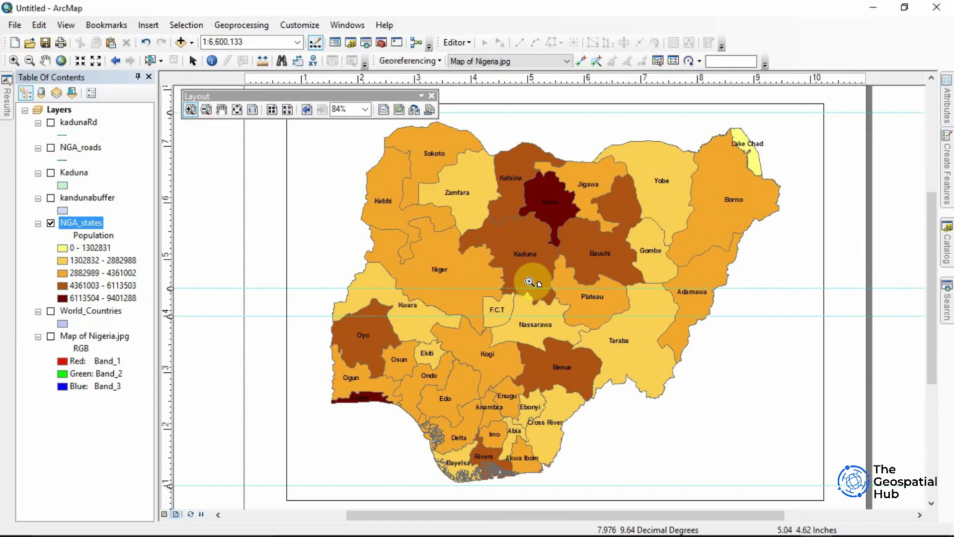
pyautogui.click(206, 110)
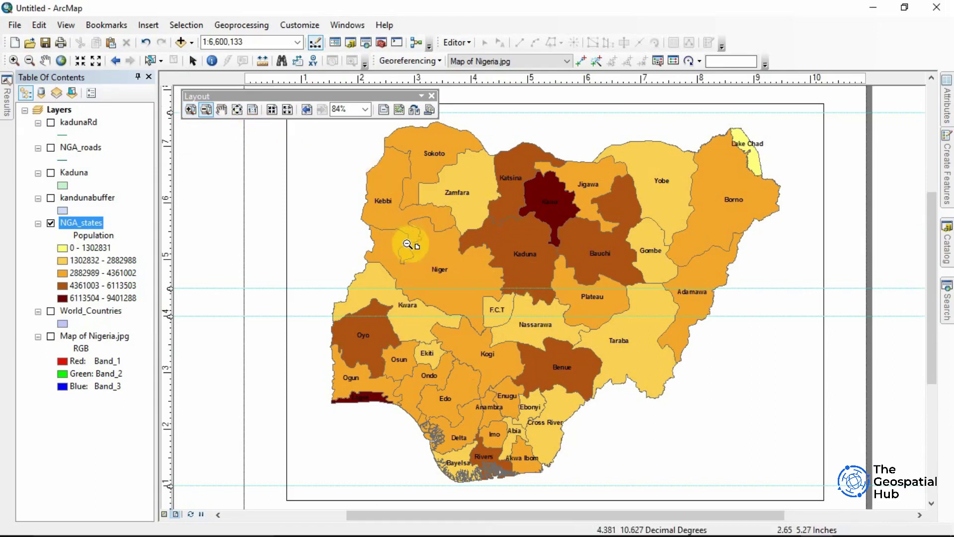
pyautogui.click(542, 274)
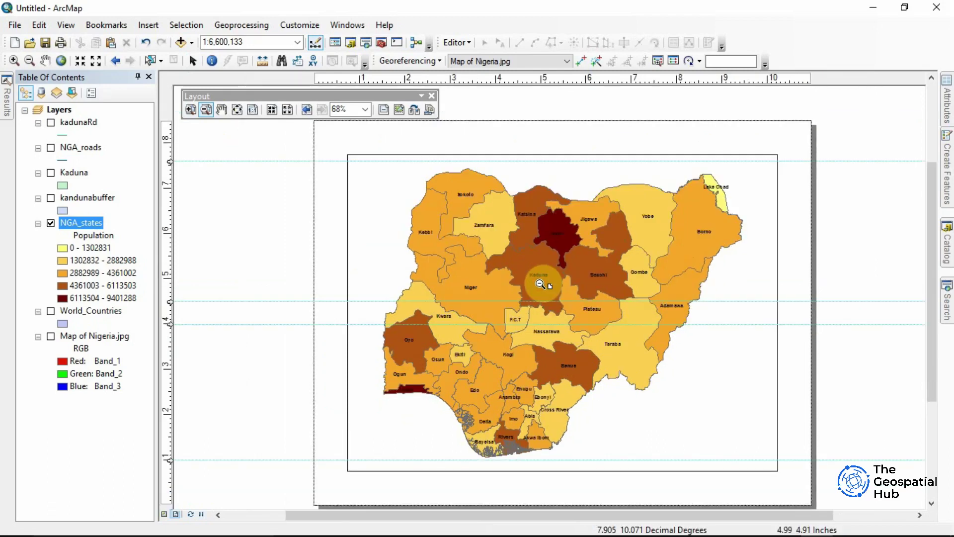
pyautogui.click(222, 110)
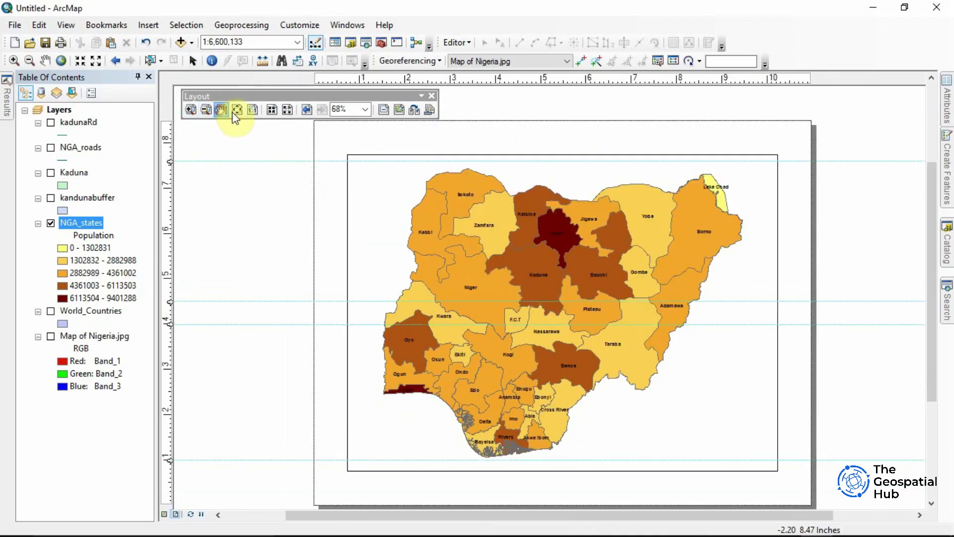
pyautogui.moveTo(543, 334)
pyautogui.mouseDown()
pyautogui.moveTo(664, 249)
pyautogui.moveTo(538, 481)
pyautogui.moveTo(447, 436)
pyautogui.moveTo(468, 343)
pyautogui.moveTo(545, 357)
pyautogui.moveTo(558, 324)
pyautogui.moveTo(550, 325)
pyautogui.mouseUp()
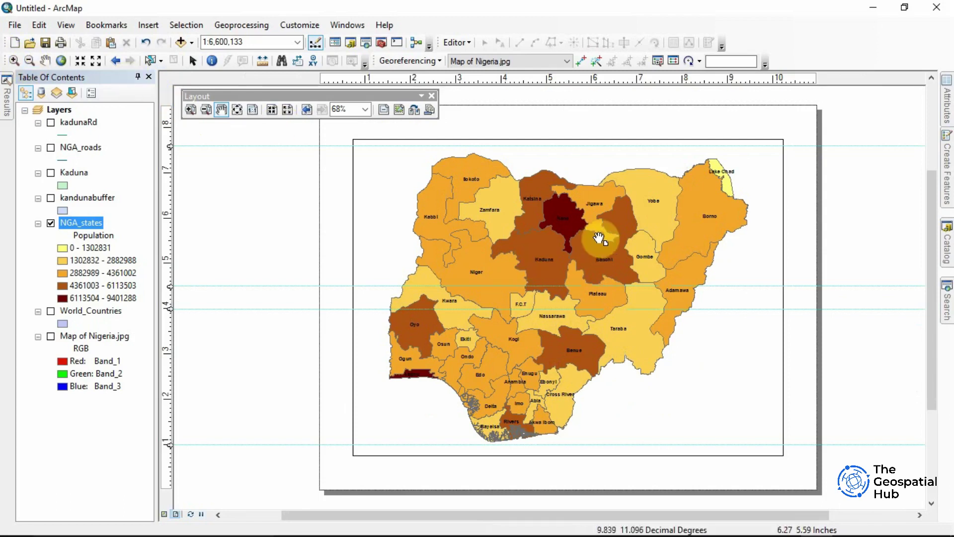
# Select the data frame, zoom in on the map inside it, and go back to the previous extent
pyautogui.click(193, 60)
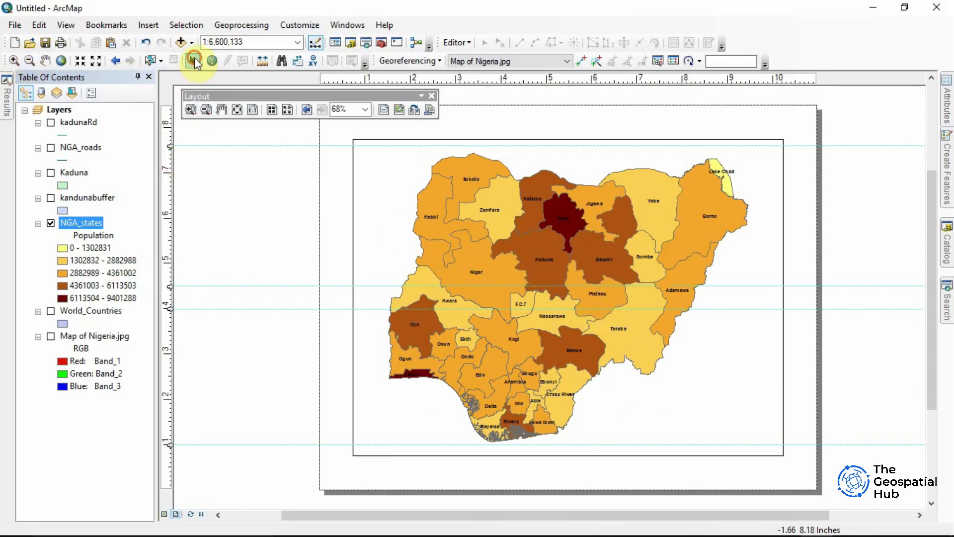
pyautogui.click(571, 283)
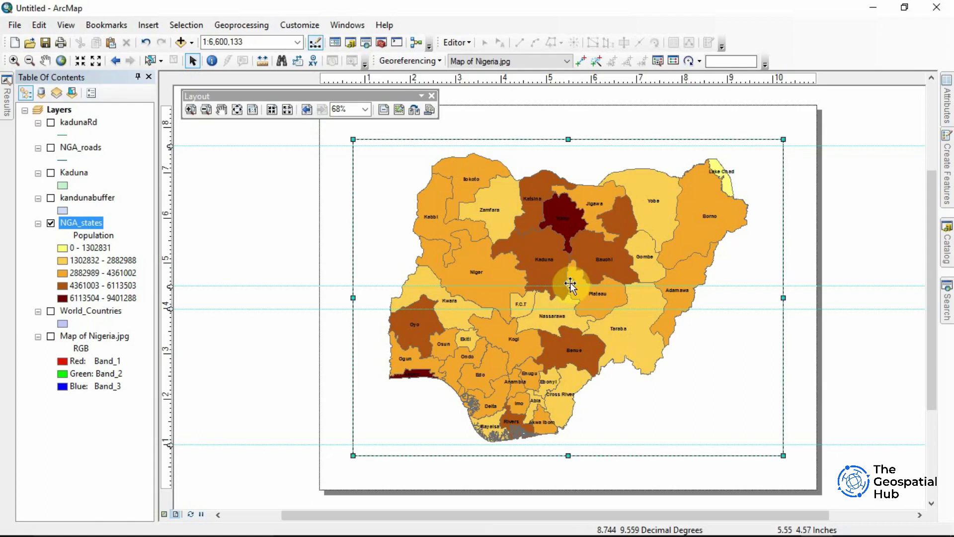
pyautogui.click(15, 61)
pyautogui.click(577, 269)
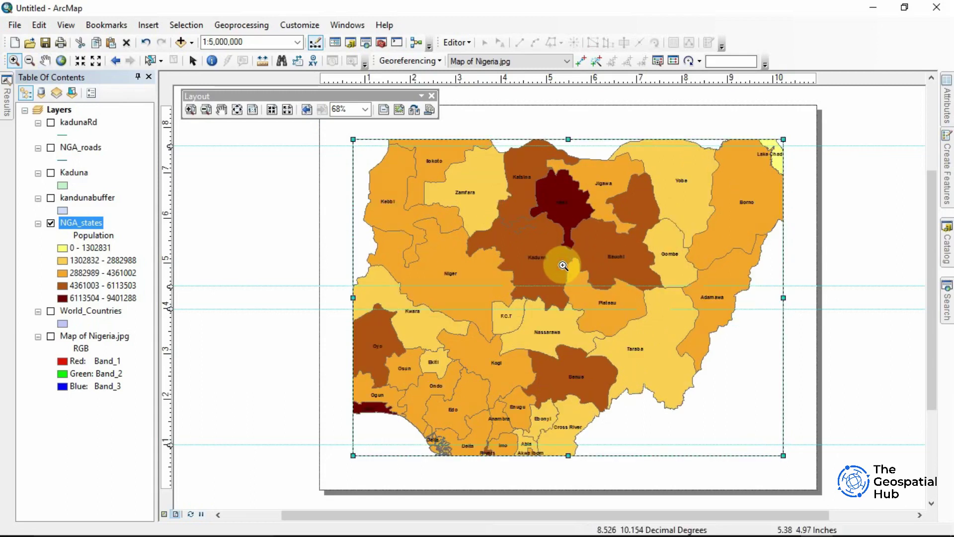
pyautogui.click(119, 63)
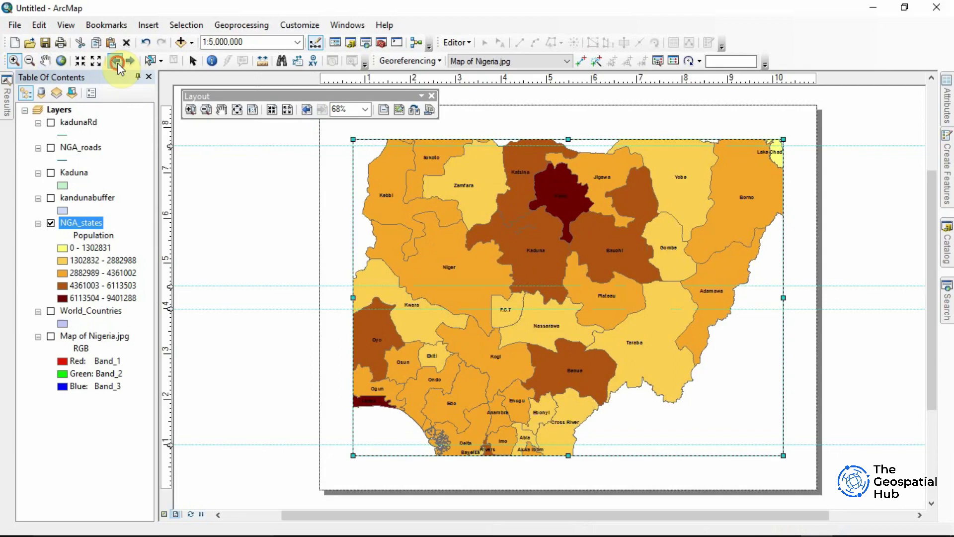
pyautogui.click(116, 61)
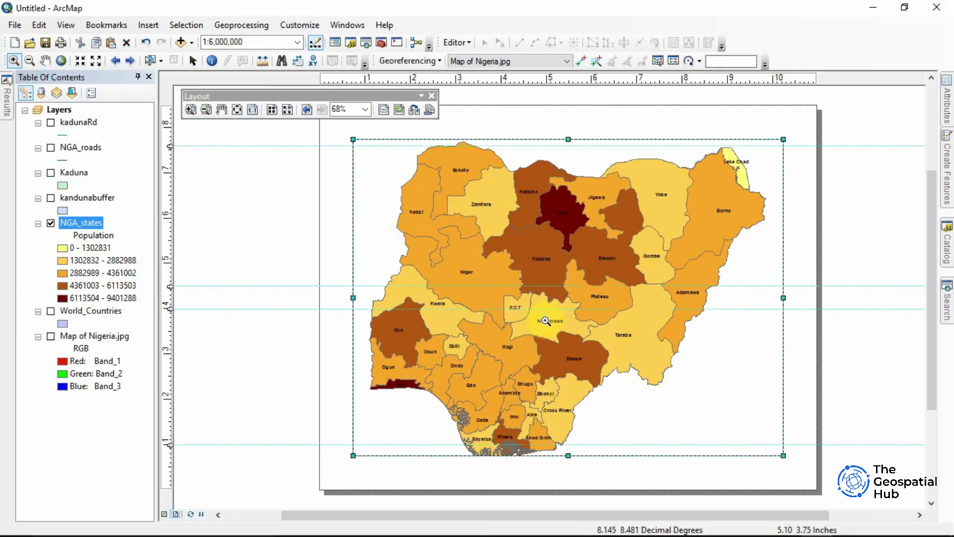
# Fit the map in the data frame to the full extent of the NGA_states layer
pyautogui.rightClick(93, 225)
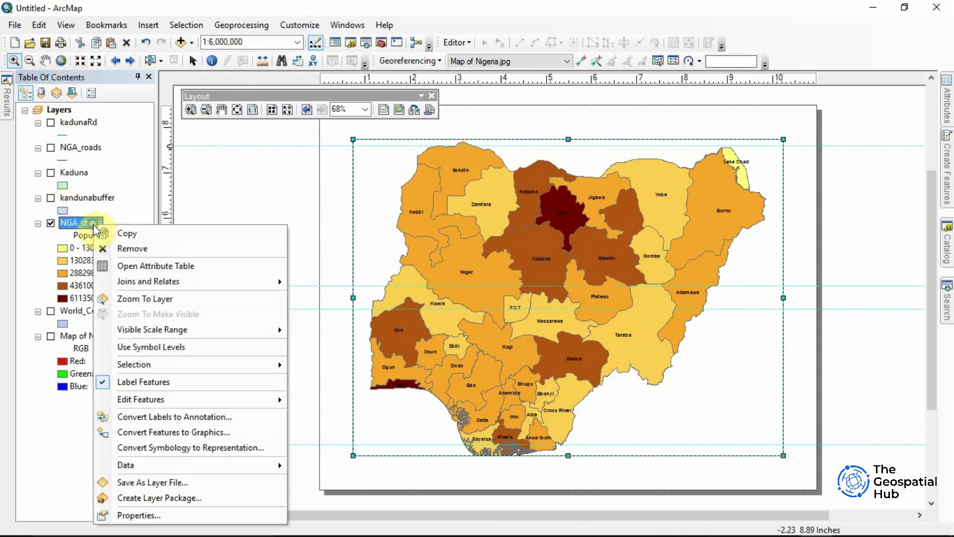
pyautogui.click(160, 296)
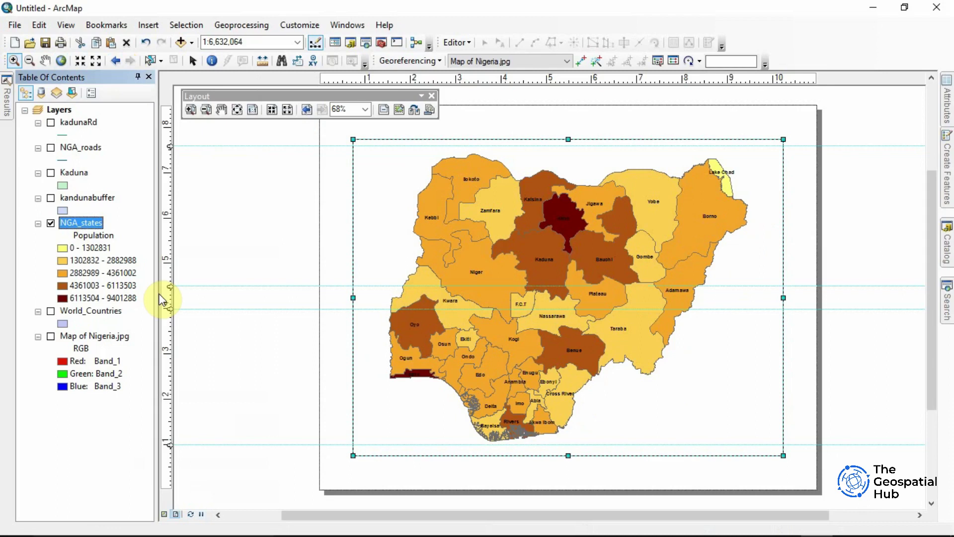
pyautogui.click(194, 61)
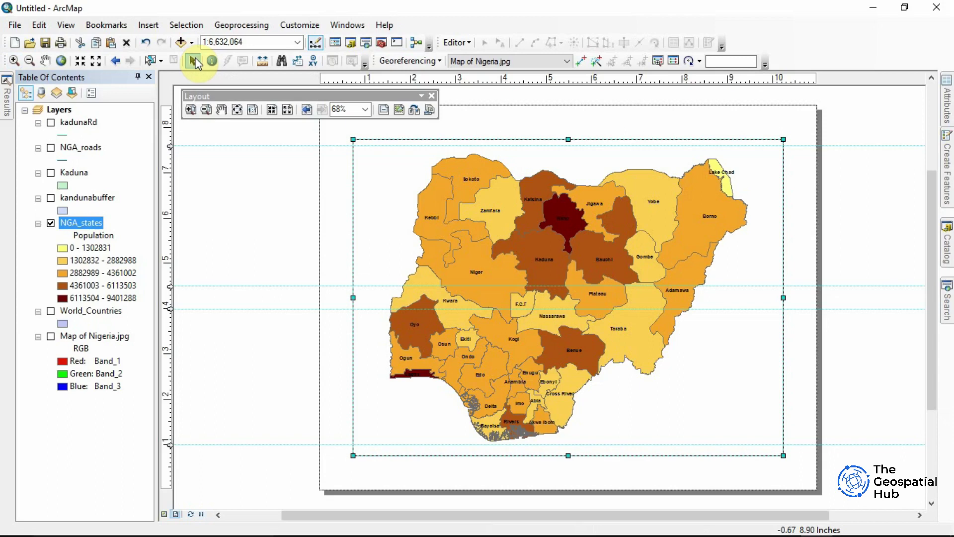
# Insert the map title "Nigerian Population" and move it just inside the upper edge of the data frame
pyautogui.click(153, 29)
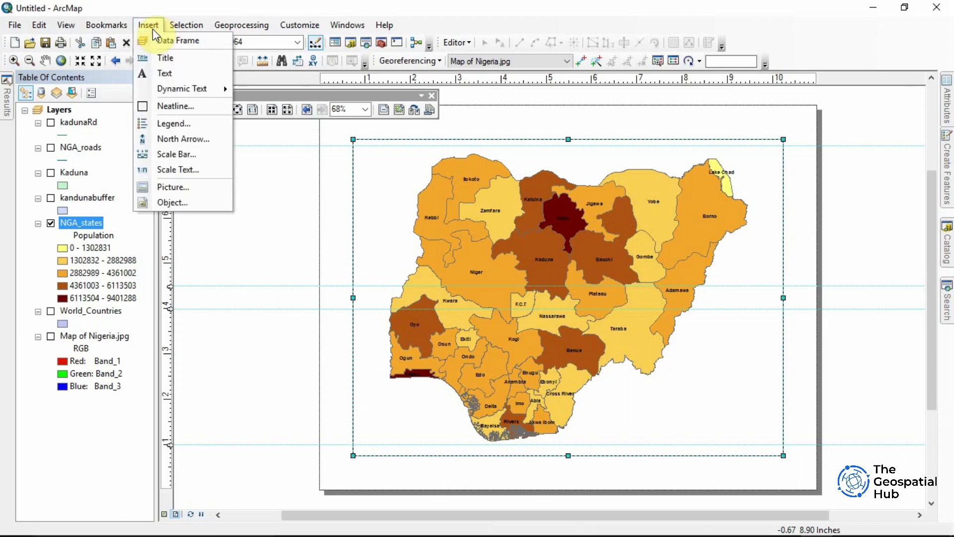
pyautogui.click(164, 58)
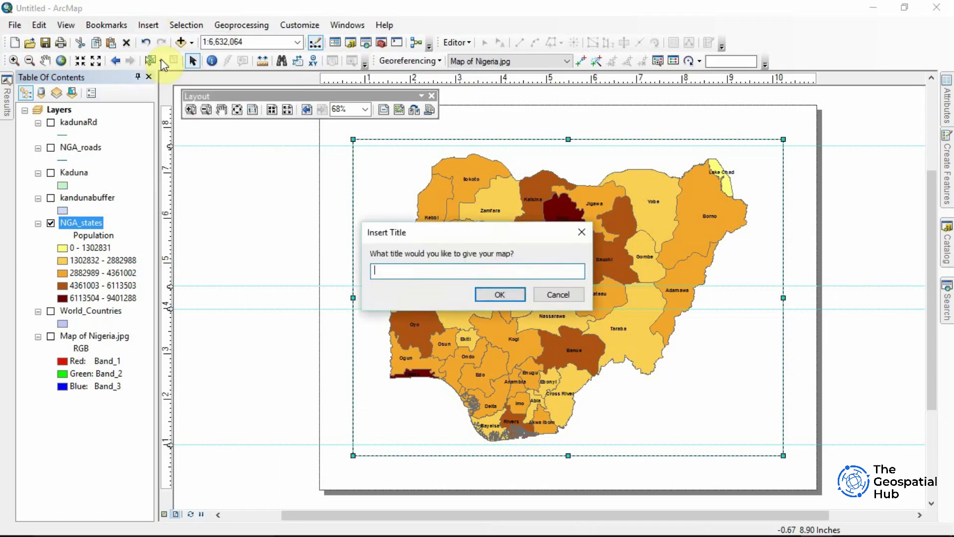
pyautogui.write('Nigerian Population')
pyautogui.click(492, 293)
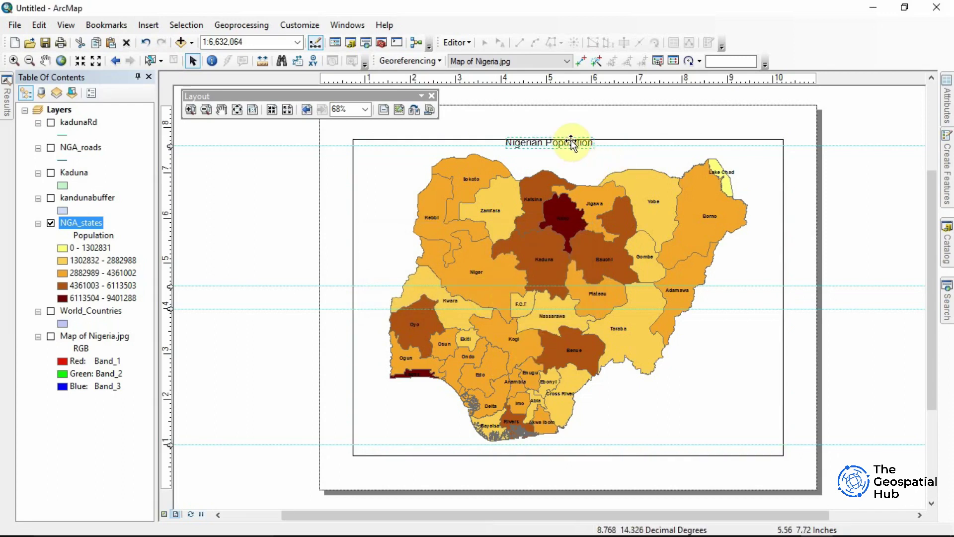
pyautogui.moveTo(564, 142); pyautogui.dragTo(574, 157)
# Change the map title's font to Trajan Pro at size 24 and apply it
pyautogui.click(562, 151)
pyautogui.doubleClick(562, 151)
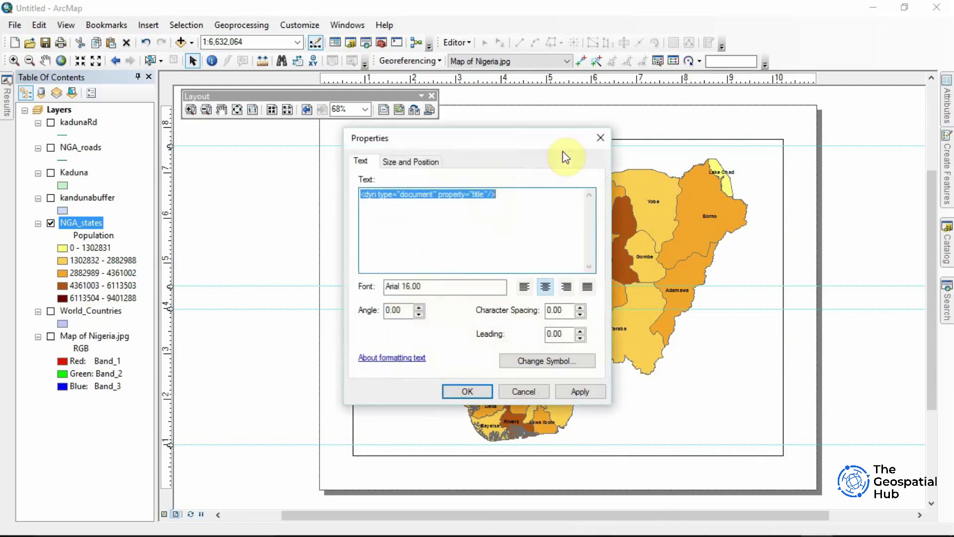
pyautogui.click(551, 361)
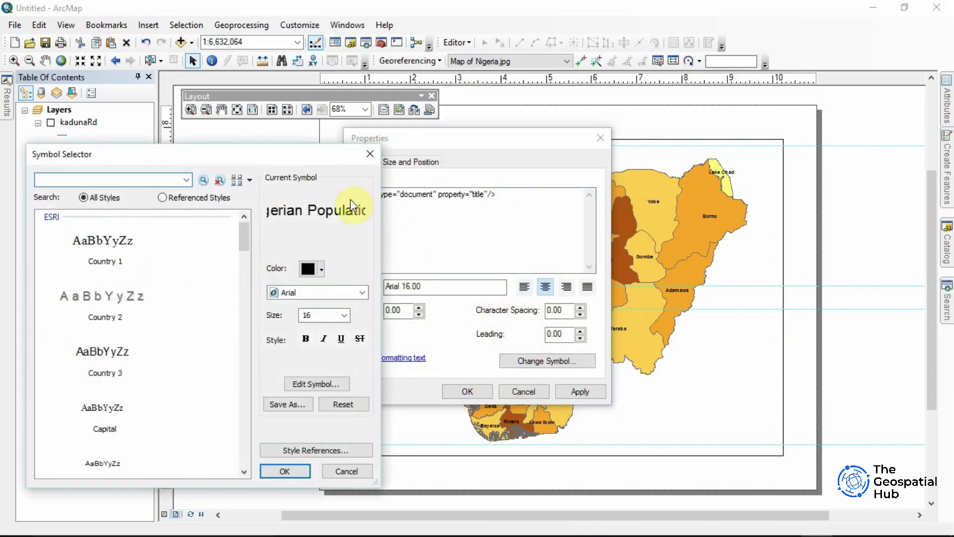
pyautogui.click(363, 292)
pyautogui.click(362, 292)
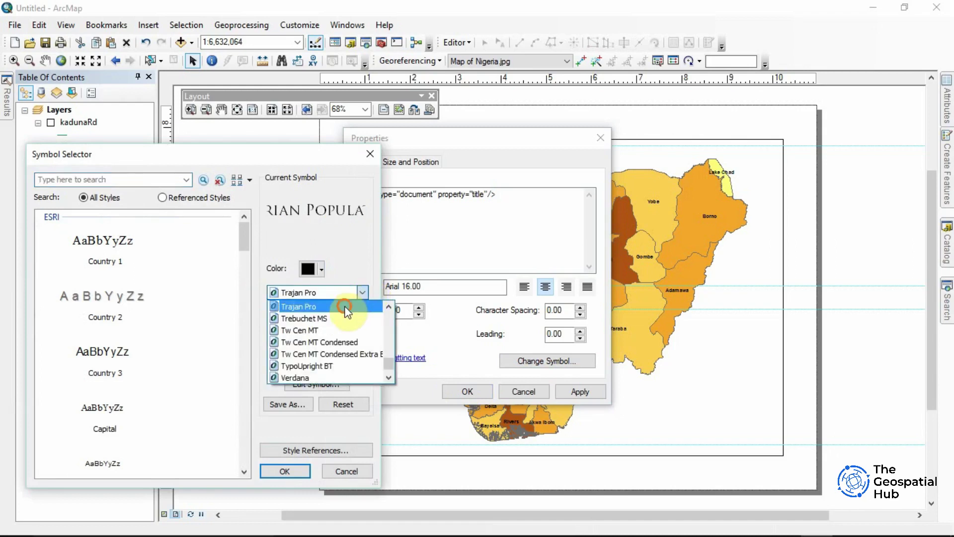
pyautogui.click(345, 306)
pyautogui.click(344, 315)
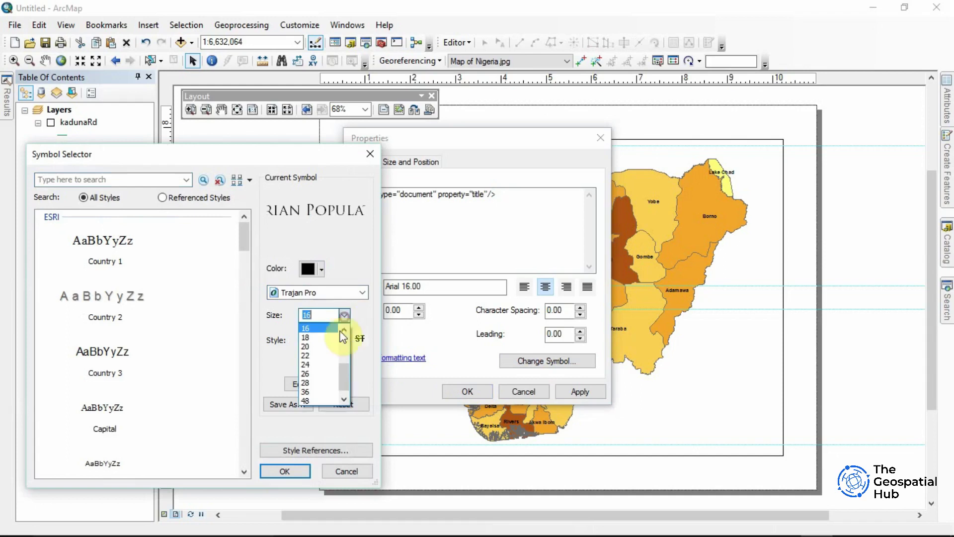
pyautogui.click(325, 365)
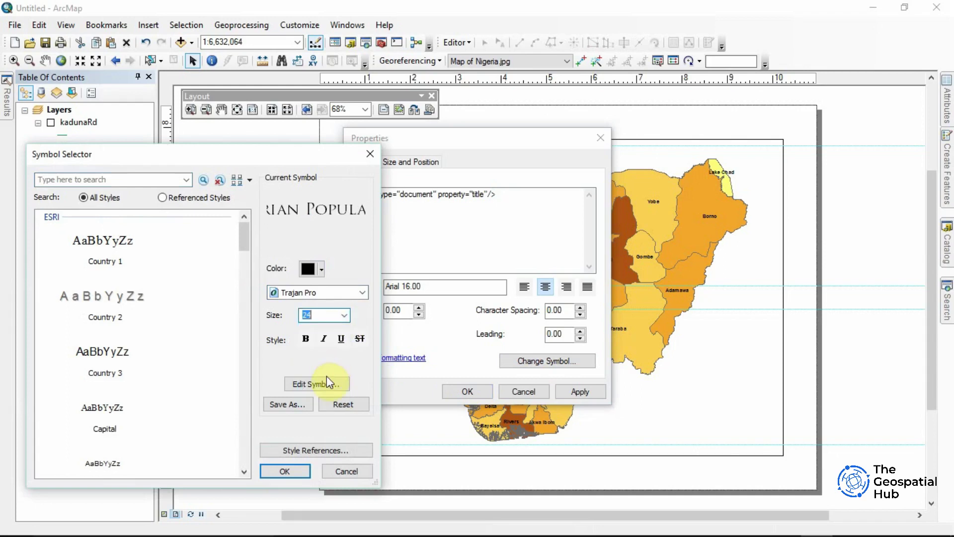
pyautogui.click(285, 471)
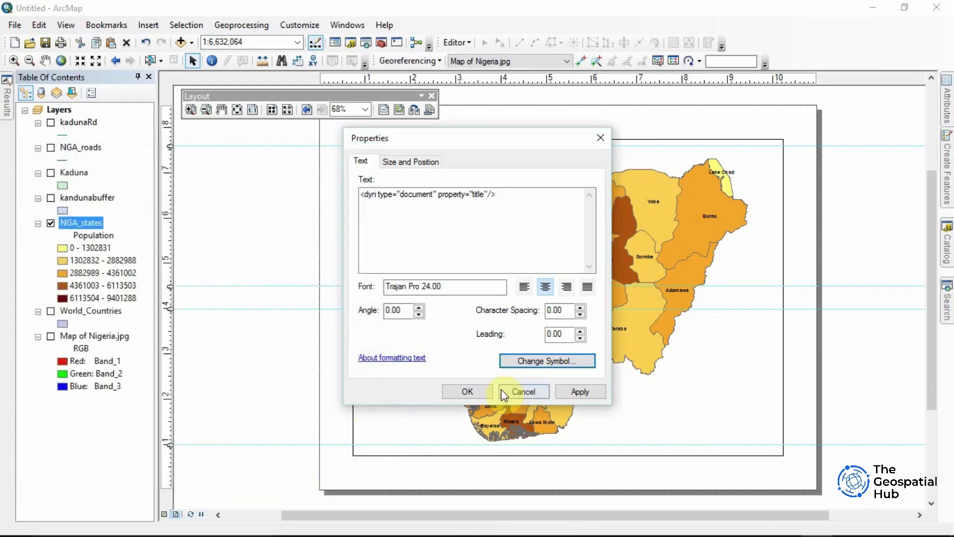
pyautogui.click(580, 392)
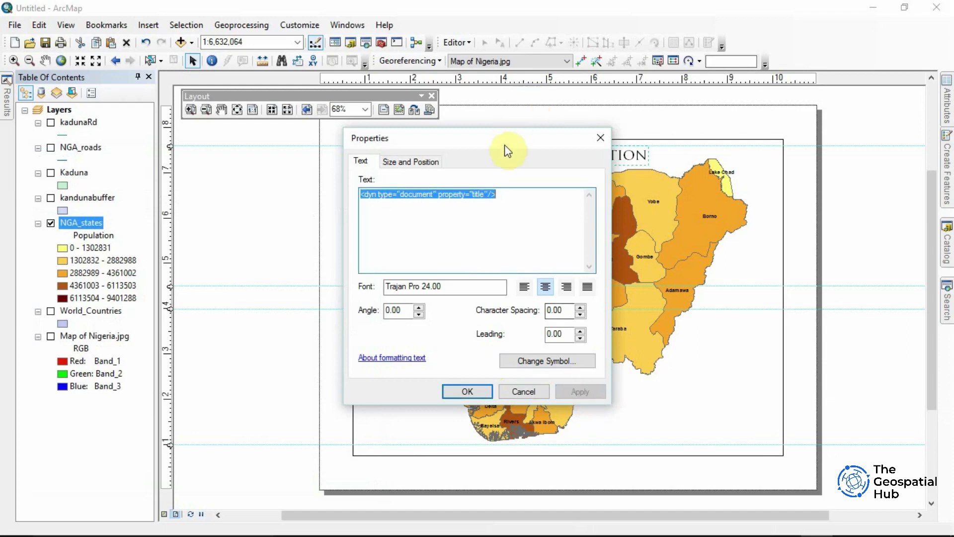
# Close the map title's properties and shift the title eastward so it clears the map's northwestern states
pyautogui.moveTo(502, 139); pyautogui.dragTo(309, 215)
pyautogui.click(307, 467)
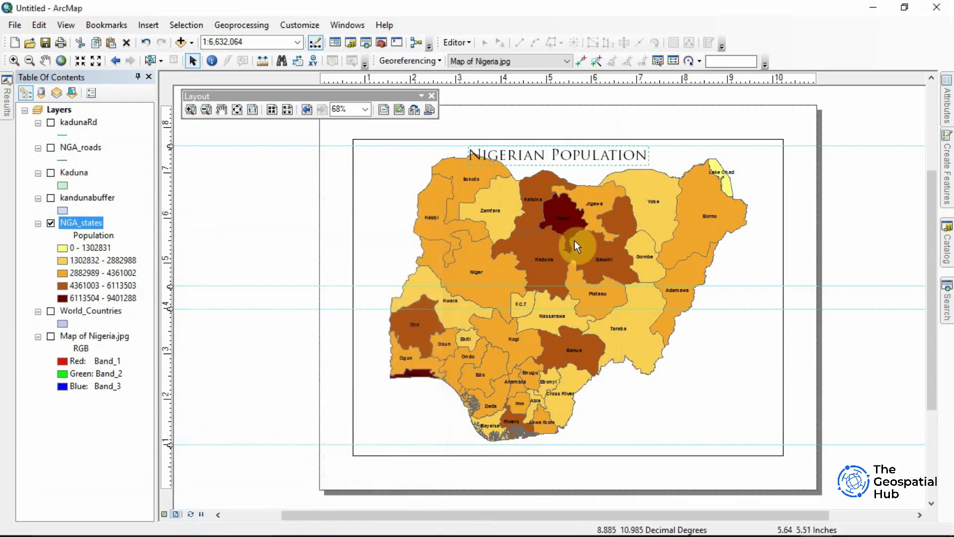
pyautogui.moveTo(560, 151); pyautogui.dragTo(596, 150)
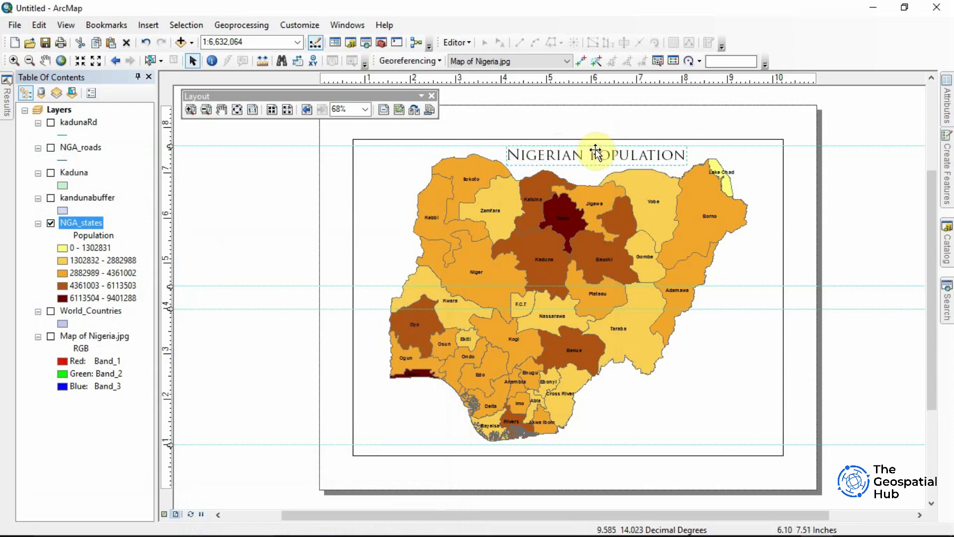
pyautogui.click(237, 206)
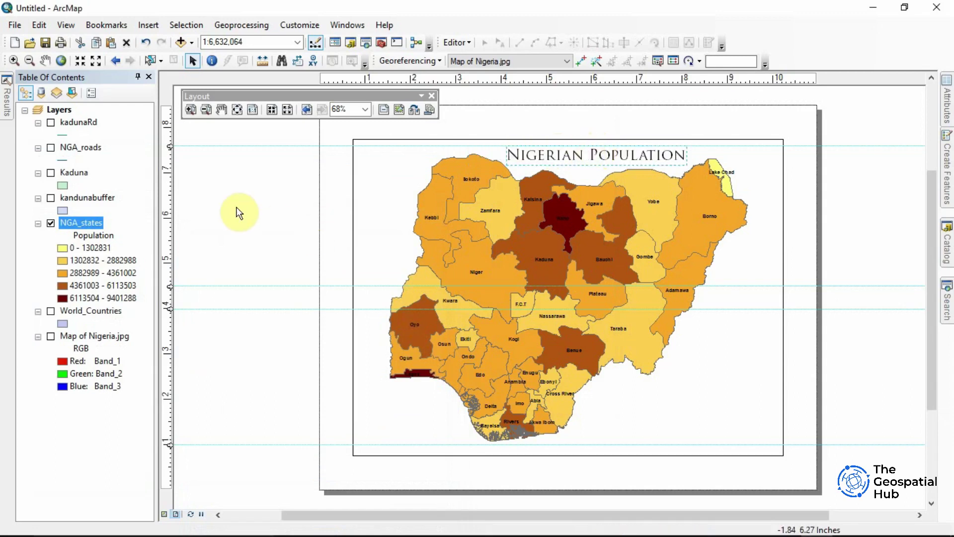
# Insert the ESRI North 13 north arrow, enlarged slightly, in the upper-right corner of the data frame
pyautogui.click(158, 25)
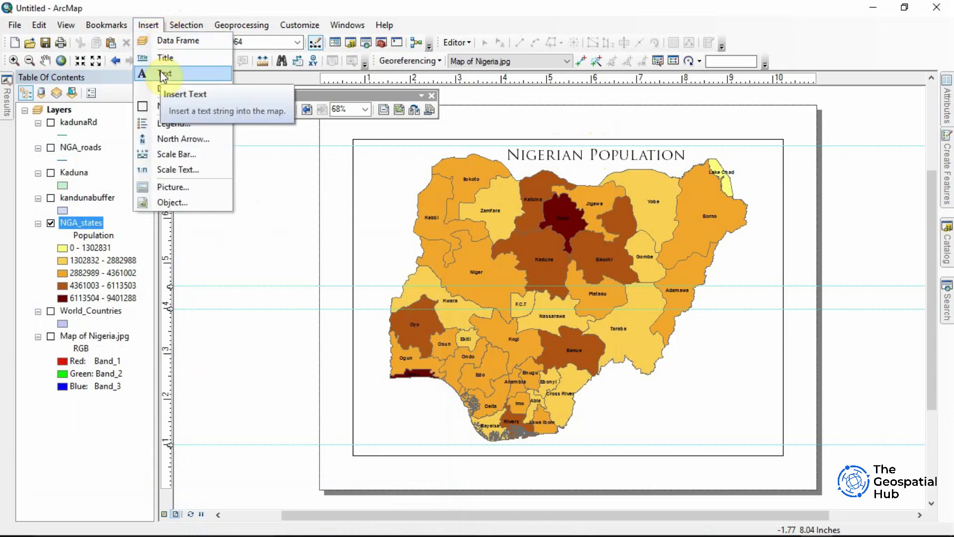
pyautogui.click(166, 139)
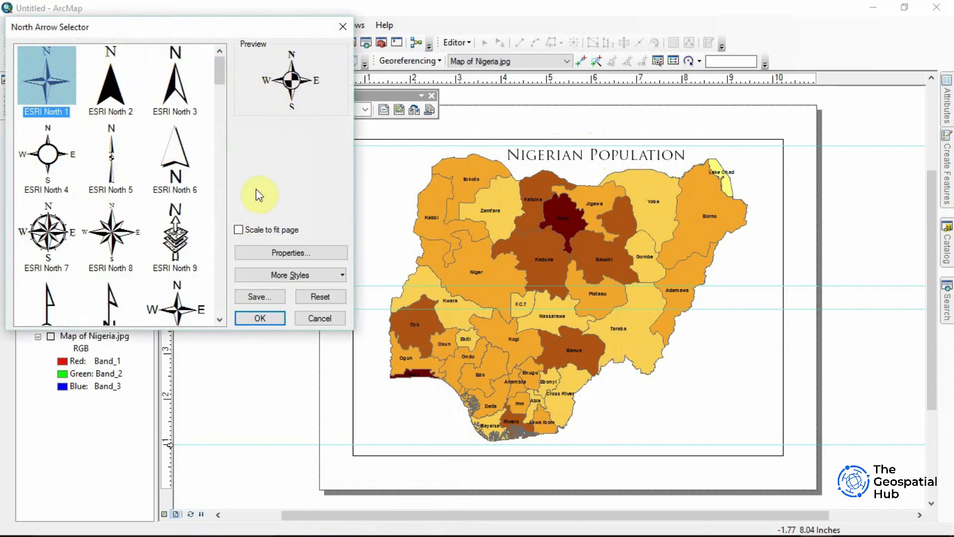
pyautogui.moveTo(220, 70)
pyautogui.mouseDown()
pyautogui.moveTo(215, 314)
pyautogui.moveTo(212, 70)
pyautogui.mouseUp()
pyautogui.click(57, 157)
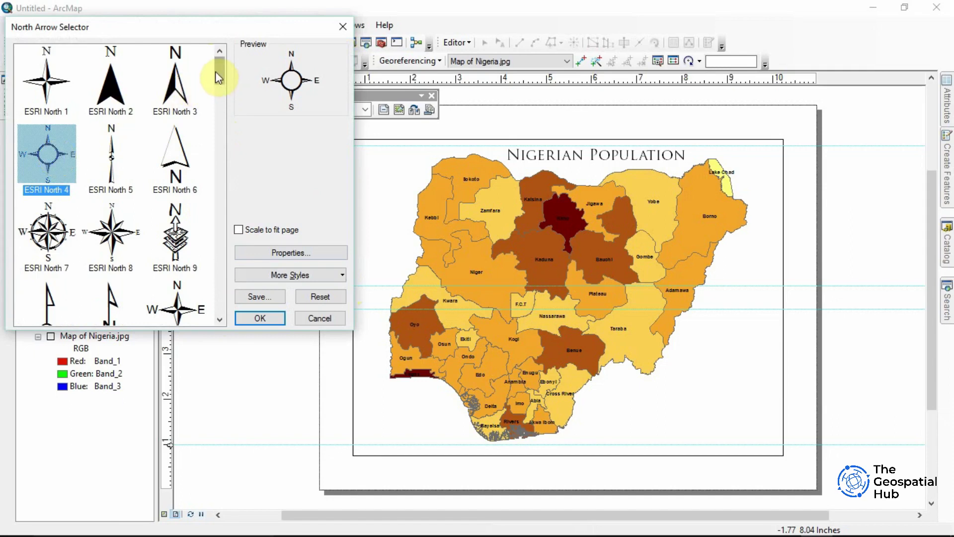
pyautogui.moveTo(220, 71); pyautogui.dragTo(221, 108)
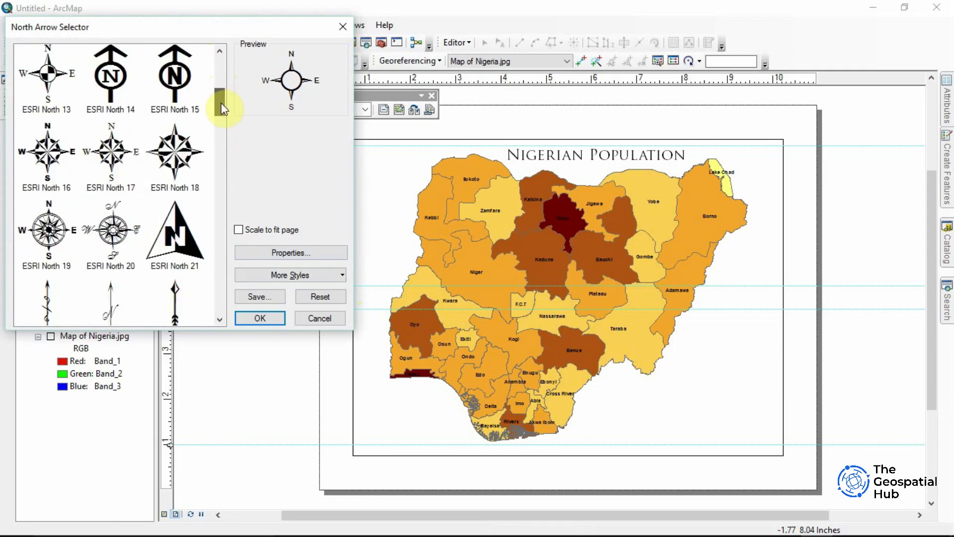
pyautogui.click(62, 99)
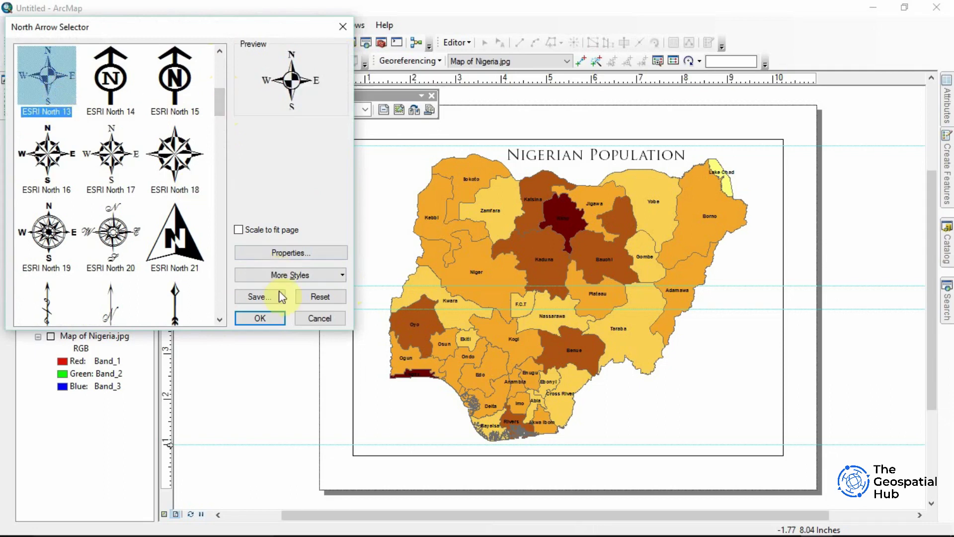
pyautogui.click(268, 317)
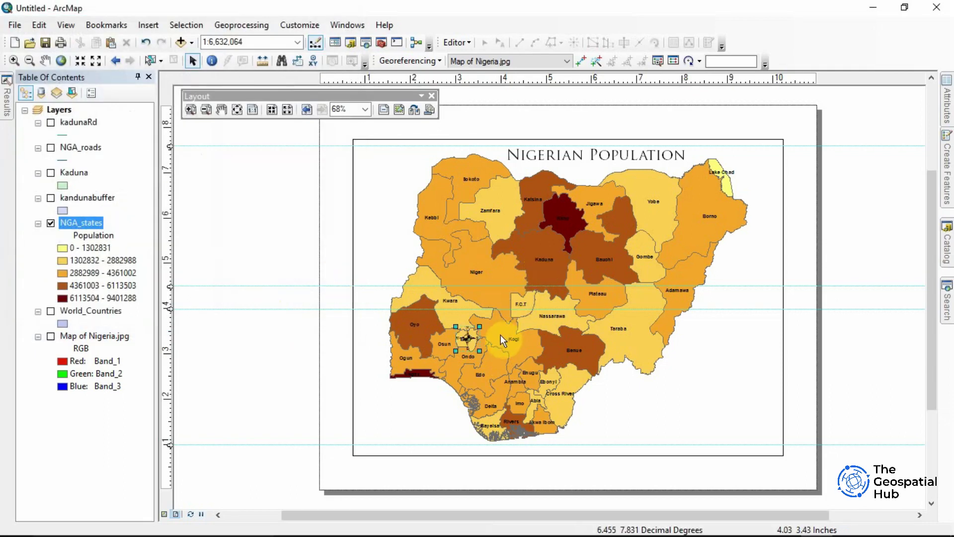
pyautogui.moveTo(480, 351); pyautogui.dragTo(508, 369)
pyautogui.moveTo(497, 324); pyautogui.dragTo(764, 157)
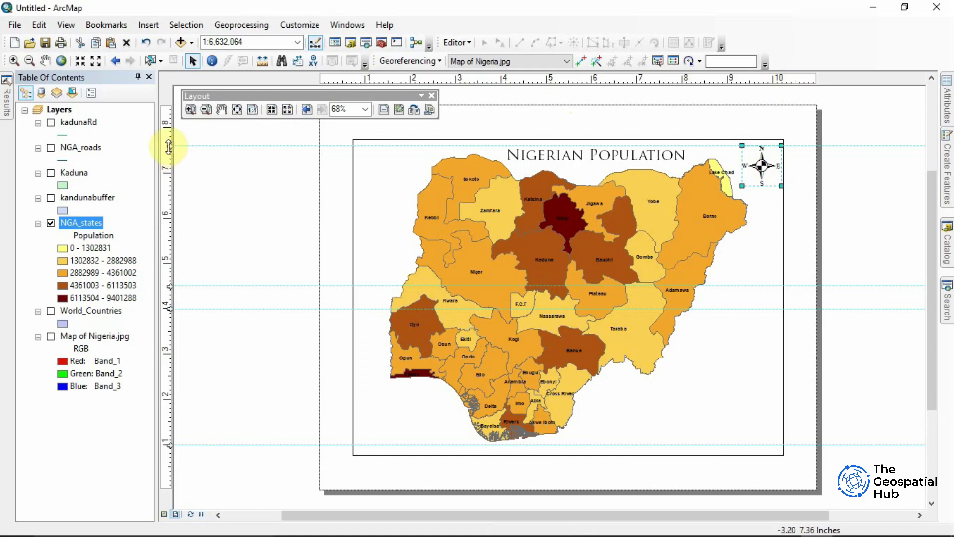
# Clear all layout guides and add a vertical guide at about 10 inches
pyautogui.rightClick(169, 145)
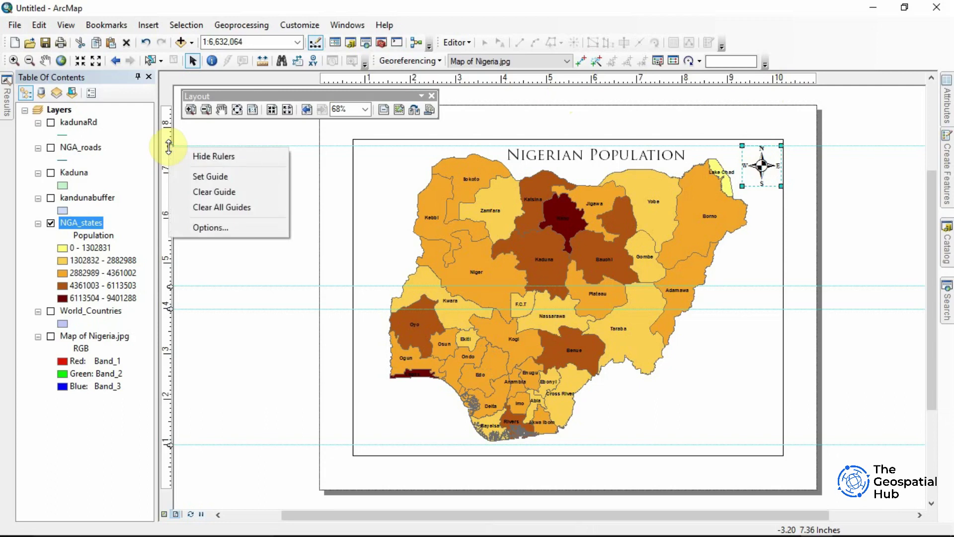
pyautogui.click(195, 207)
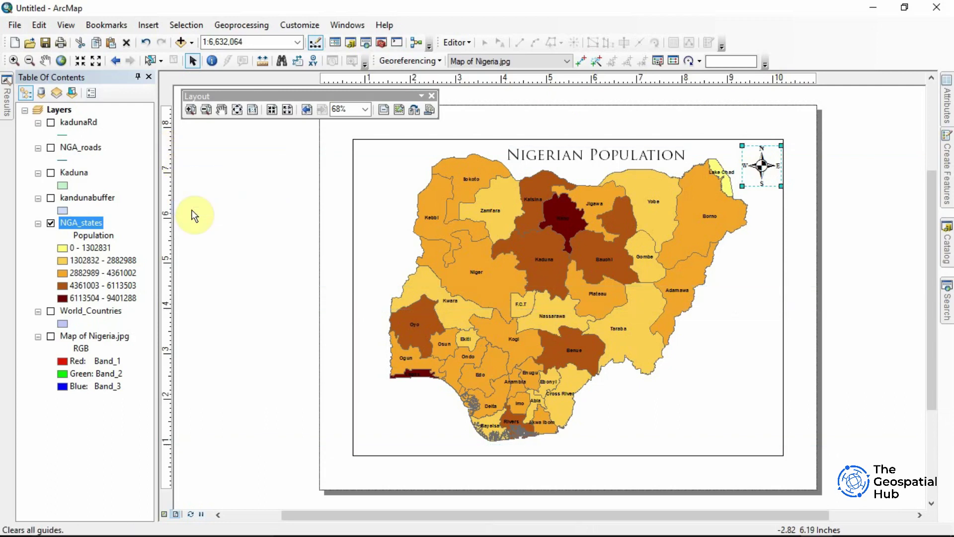
pyautogui.click(855, 197)
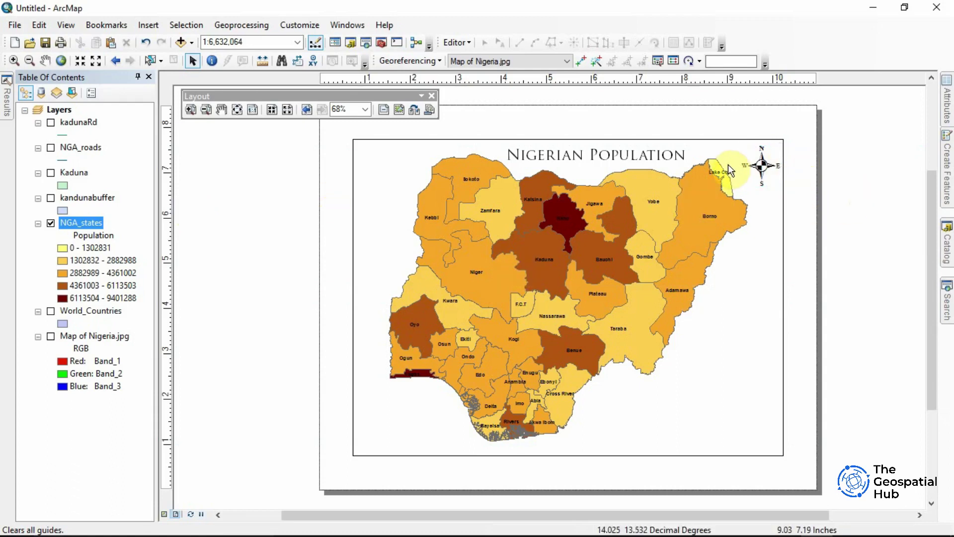
pyautogui.click(773, 81)
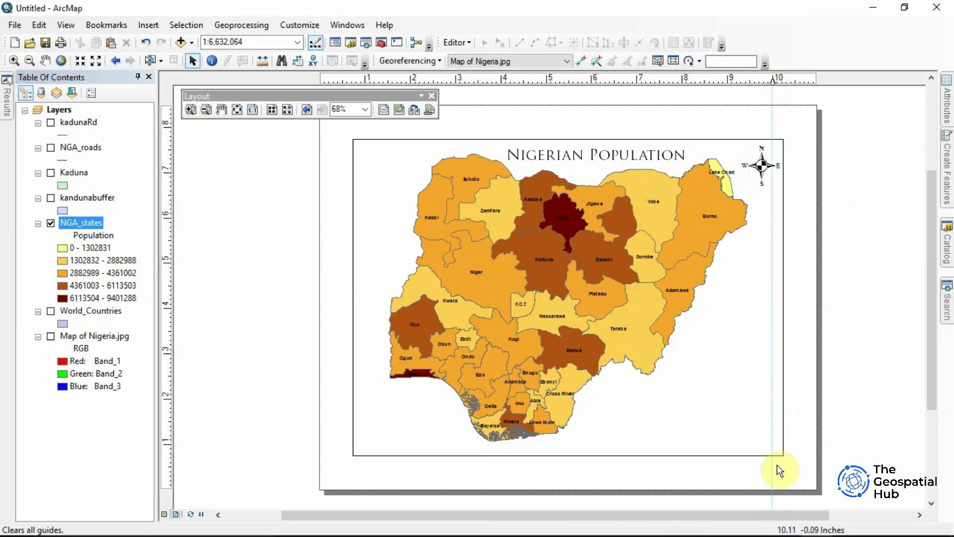
# Widen the data frame slightly by moving its right edge outward, and deselect it
pyautogui.click(784, 305)
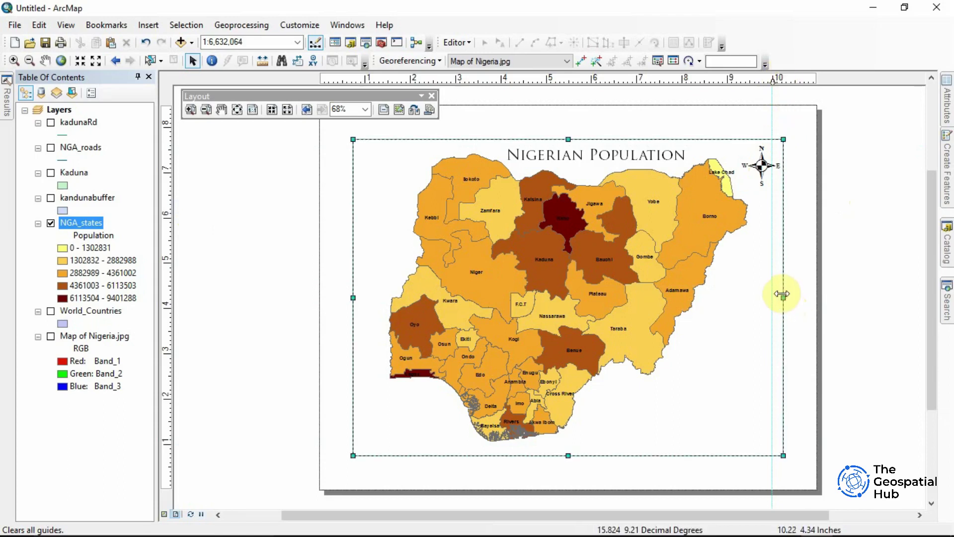
pyautogui.moveTo(782, 296)
pyautogui.mouseDown()
pyautogui.moveTo(772, 298)
pyautogui.moveTo(790, 304)
pyautogui.moveTo(771, 297)
pyautogui.moveTo(787, 298)
pyautogui.mouseUp()
pyautogui.click(872, 268)
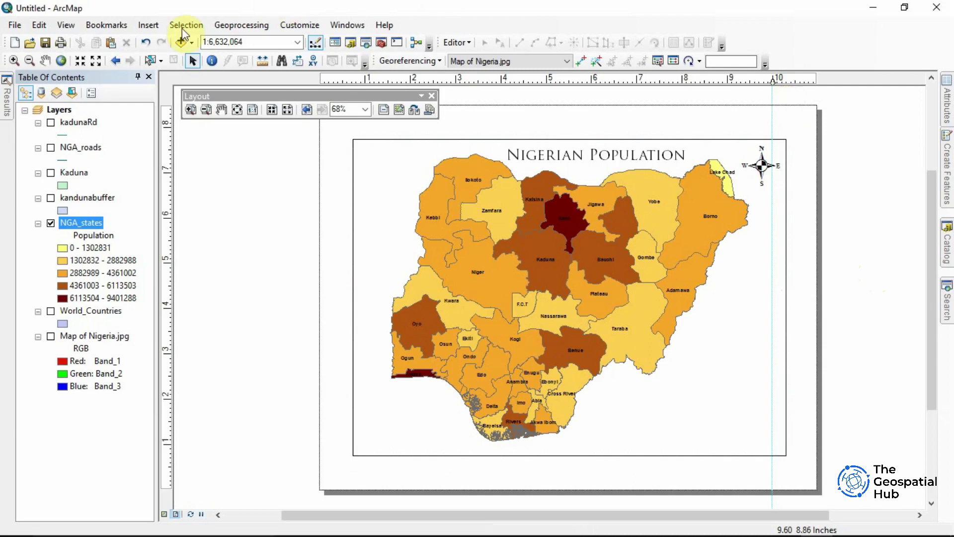
# Choose the Scale Line 1 scale bar for the layout and set its division units to Kilometers
pyautogui.click(148, 25)
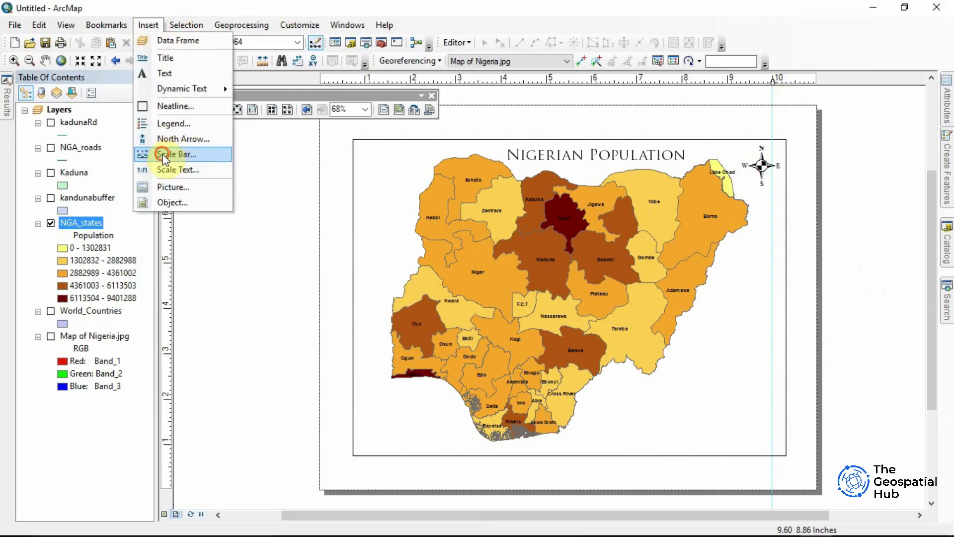
pyautogui.click(165, 158)
pyautogui.click(85, 66)
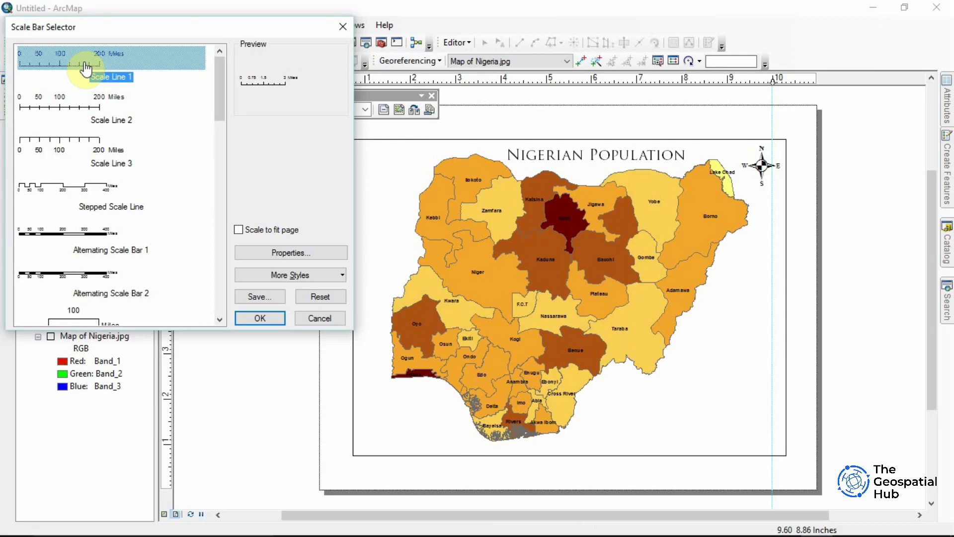
pyautogui.click(281, 252)
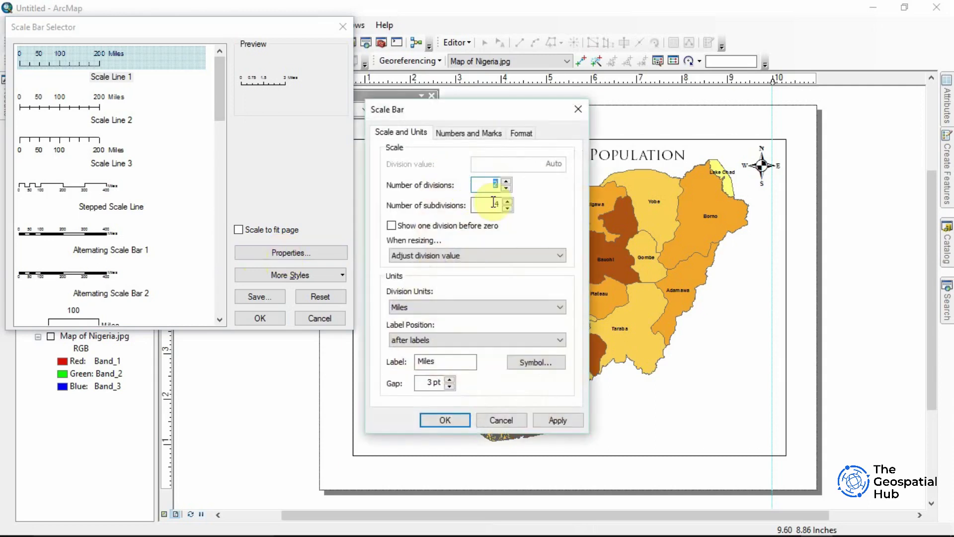
pyautogui.click(547, 308)
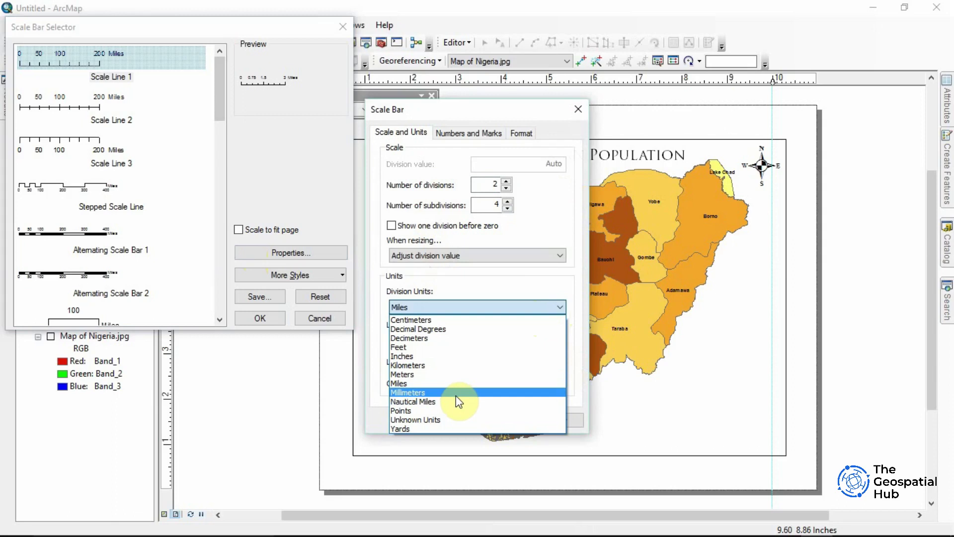
pyautogui.click(453, 365)
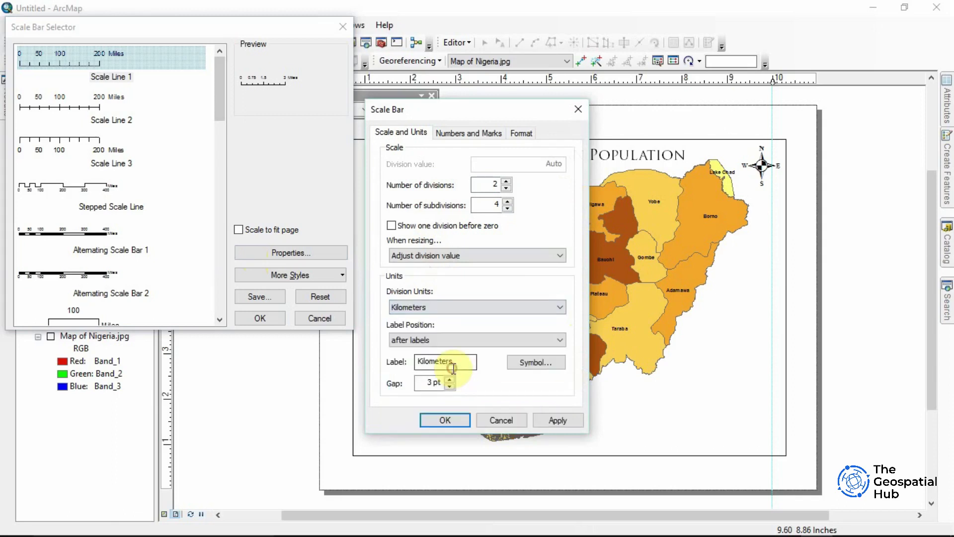
# Change the scale bar's unit label to Km and place the bar in the data frame's lower-left corner
pyautogui.click(459, 366)
pyautogui.moveTo(460, 366); pyautogui.dragTo(421, 362)
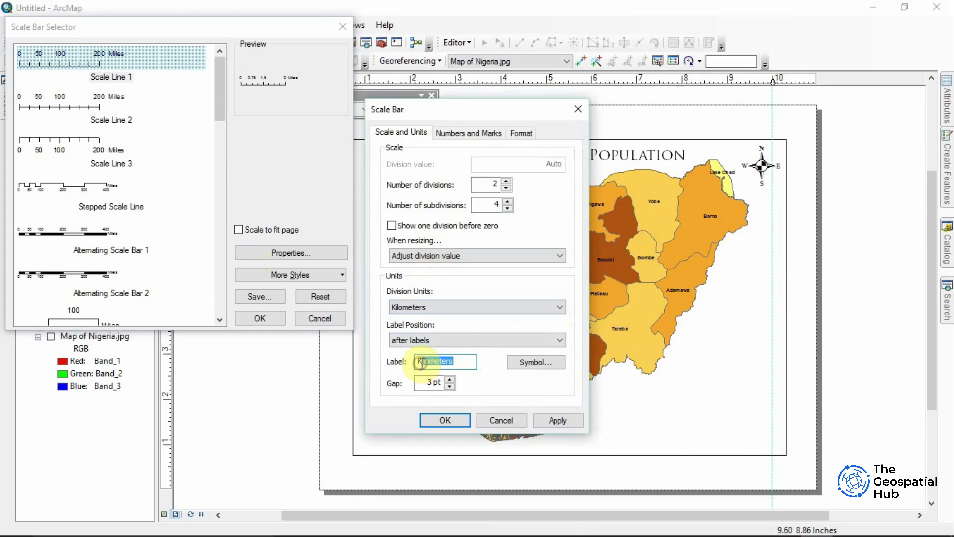
pyautogui.write('m')
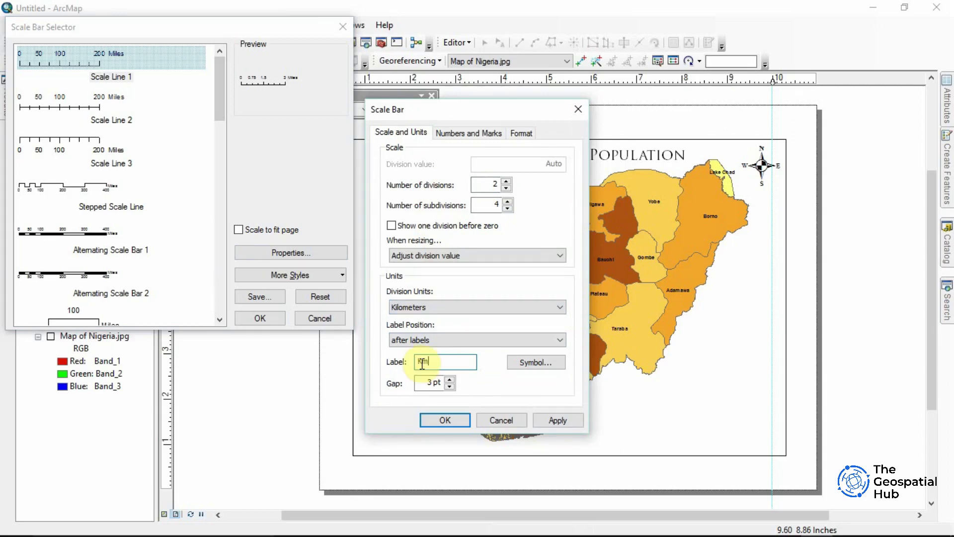
pyautogui.click(454, 419)
pyautogui.click(258, 320)
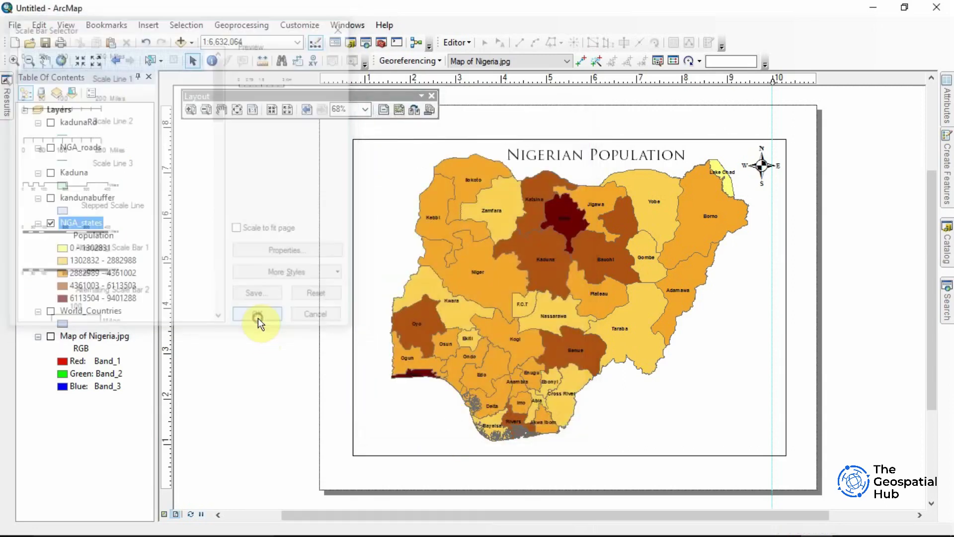
pyautogui.moveTo(572, 300); pyautogui.dragTo(474, 446)
pyautogui.click(716, 394)
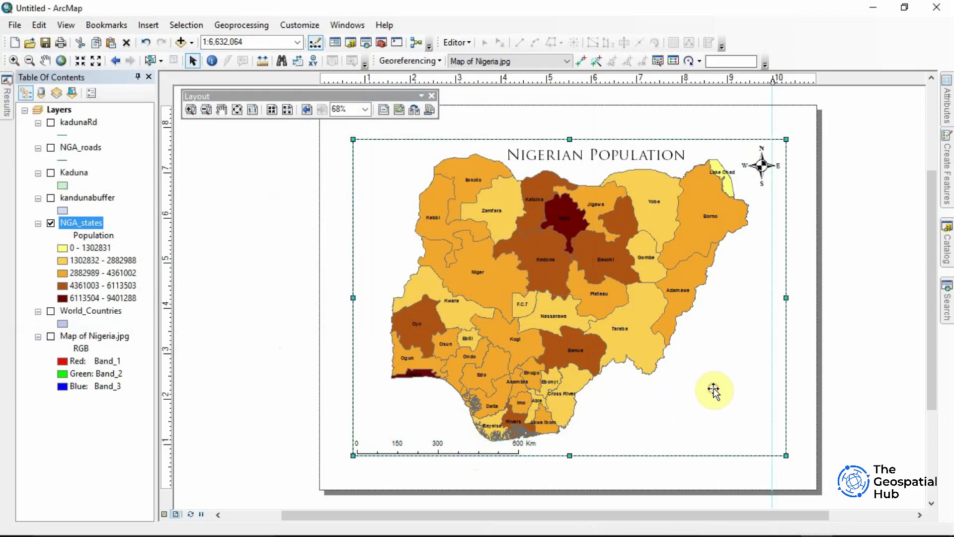
# Start a new legend for the data frame and move its wizard clear of the layer list
pyautogui.click(147, 26)
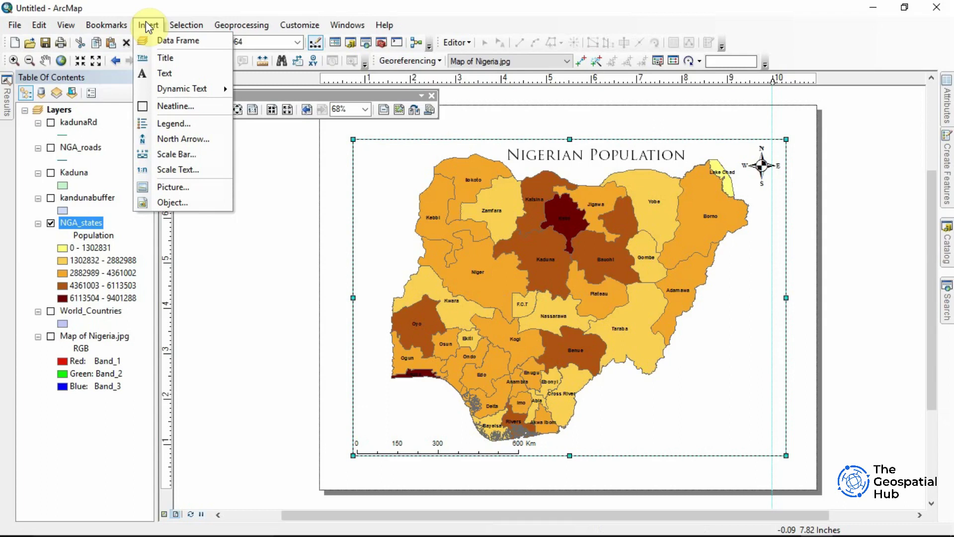
pyautogui.click(175, 124)
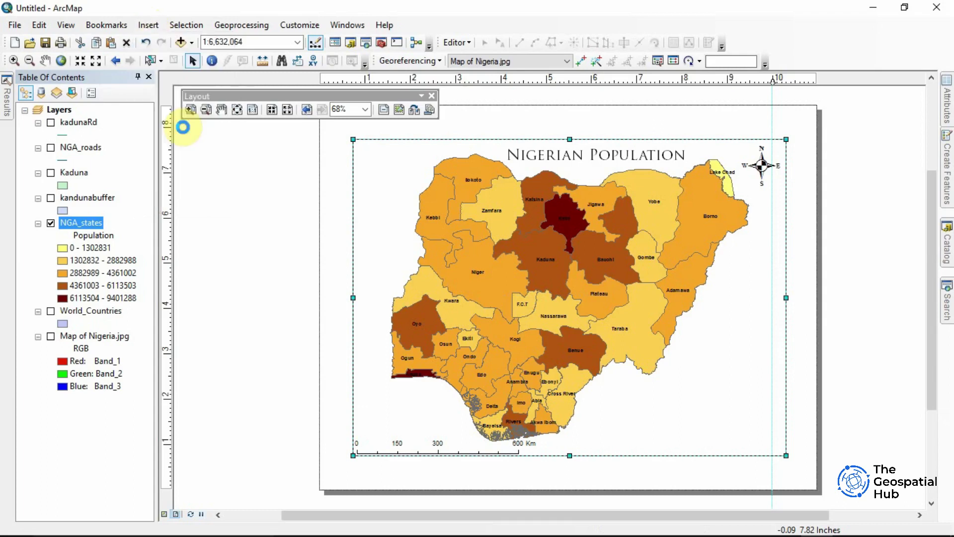
pyautogui.moveTo(448, 121); pyautogui.dragTo(326, 139)
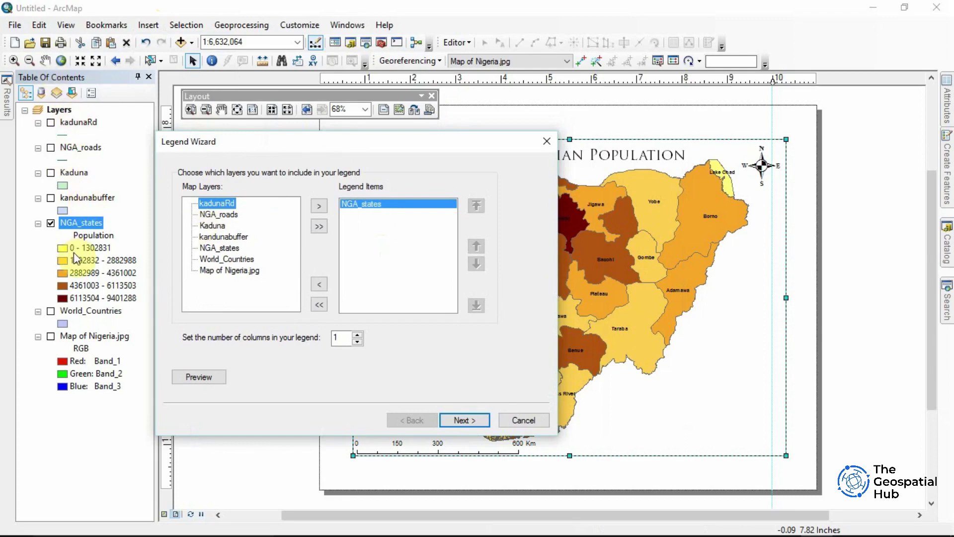
# Add the NGA_roads layer to the legend items and remove it again
pyautogui.click(215, 216)
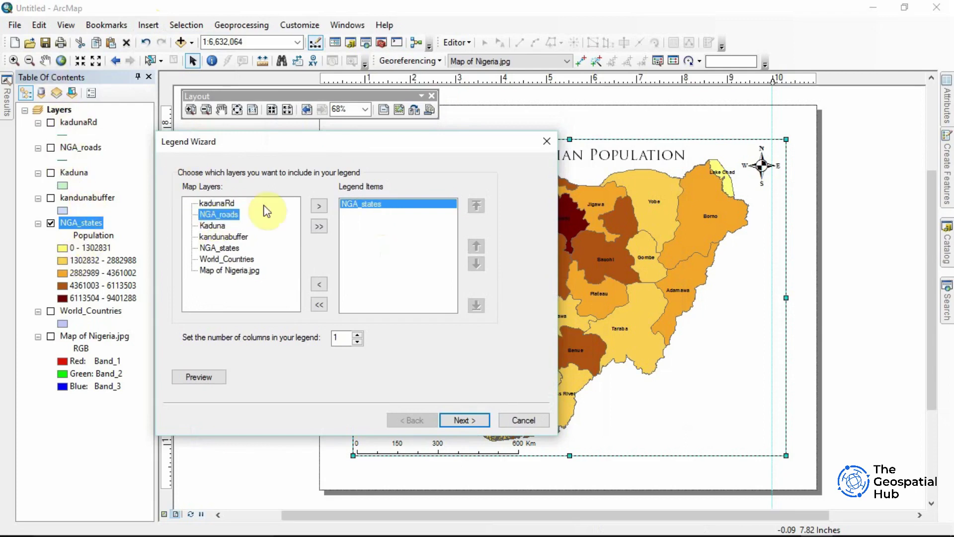
pyautogui.click(322, 207)
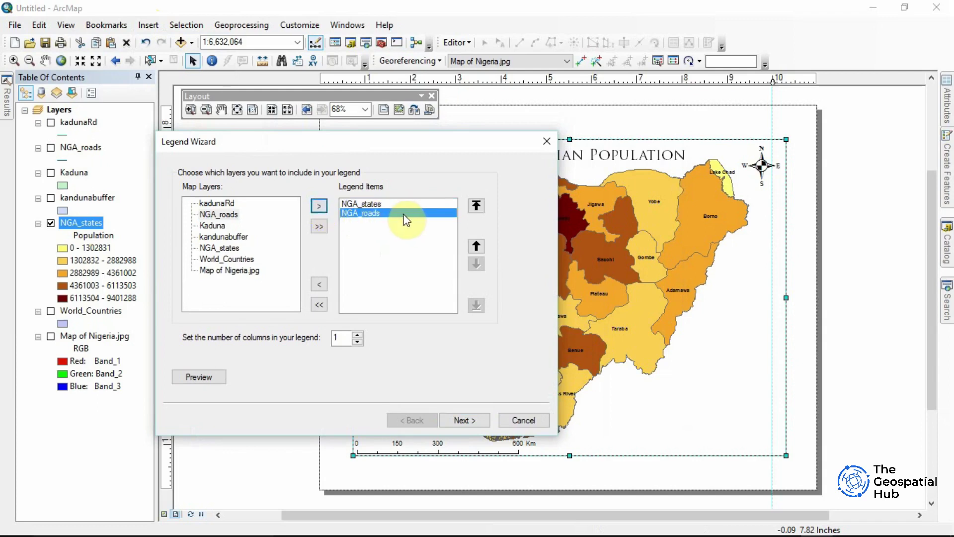
pyautogui.click(318, 286)
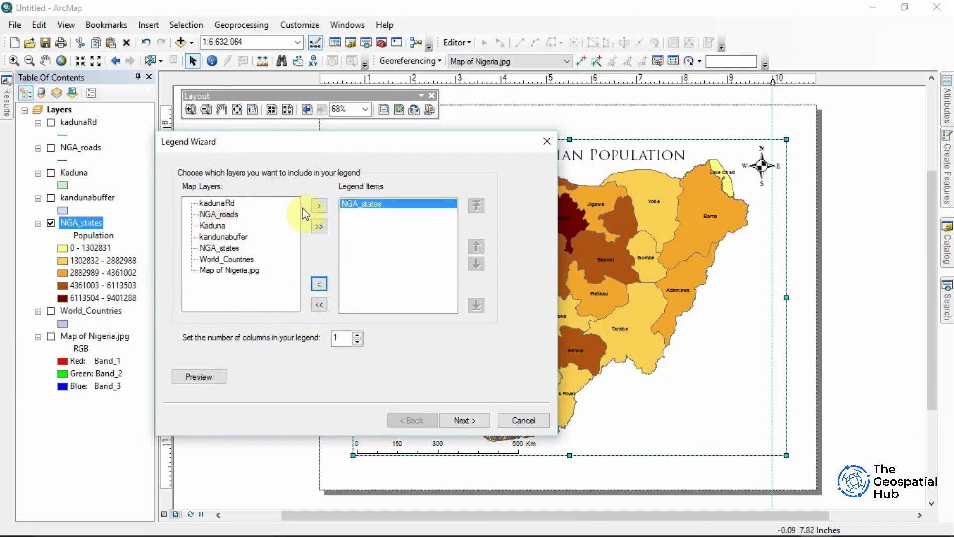
# Add all map layers to the legend items, clear the list, and add only NGA_states back
pyautogui.click(319, 226)
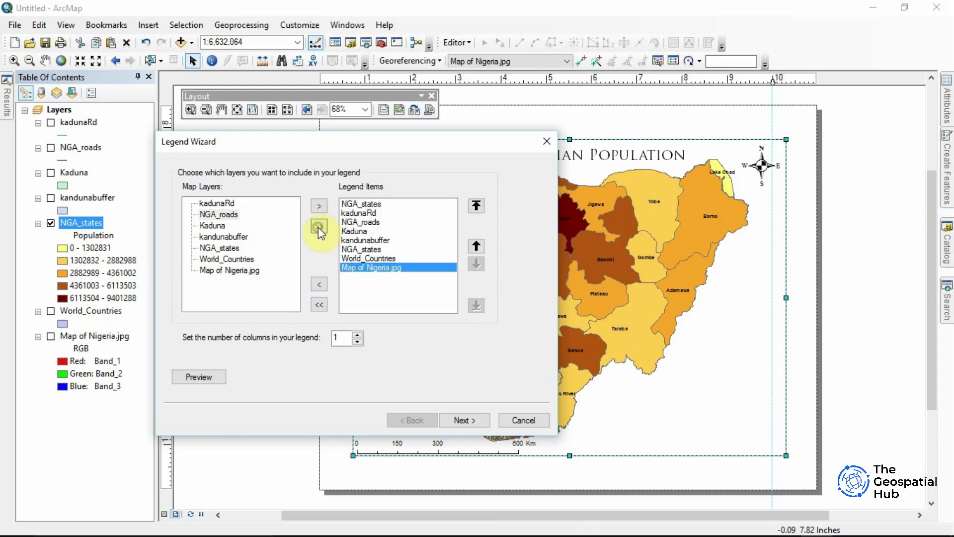
pyautogui.click(319, 305)
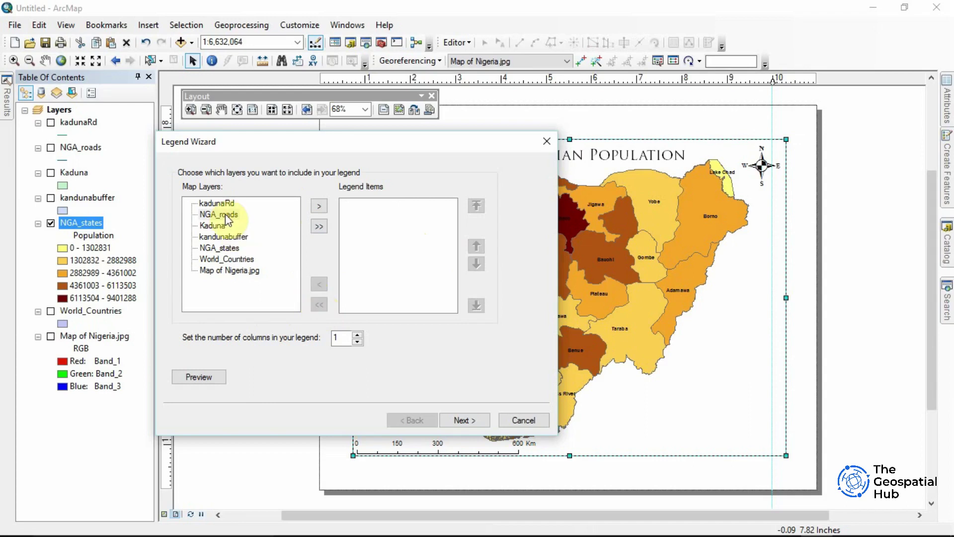
pyautogui.click(228, 248)
pyautogui.click(319, 205)
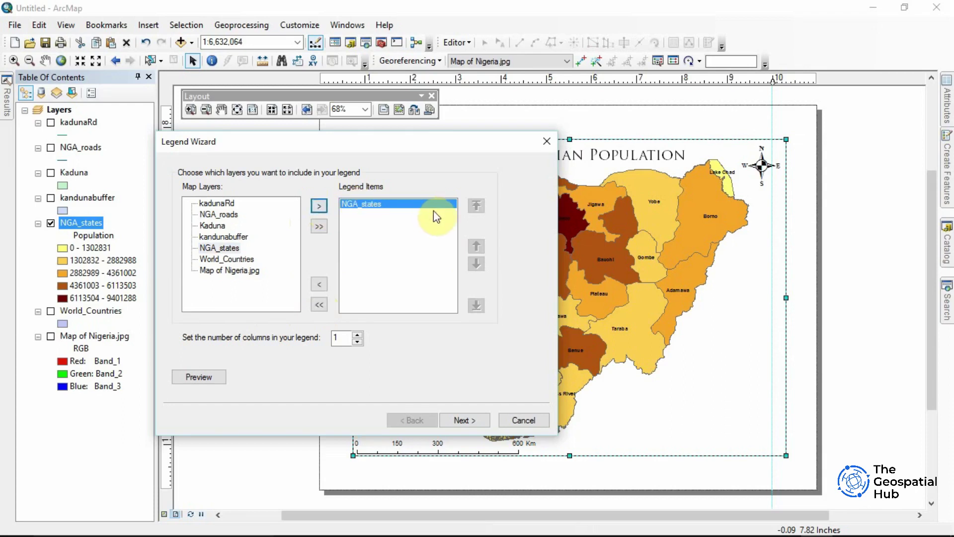
# Finish the NGA_states legend with one column, keeping the title Legend and the default font, frame, patch and spacing settings
pyautogui.click(342, 339)
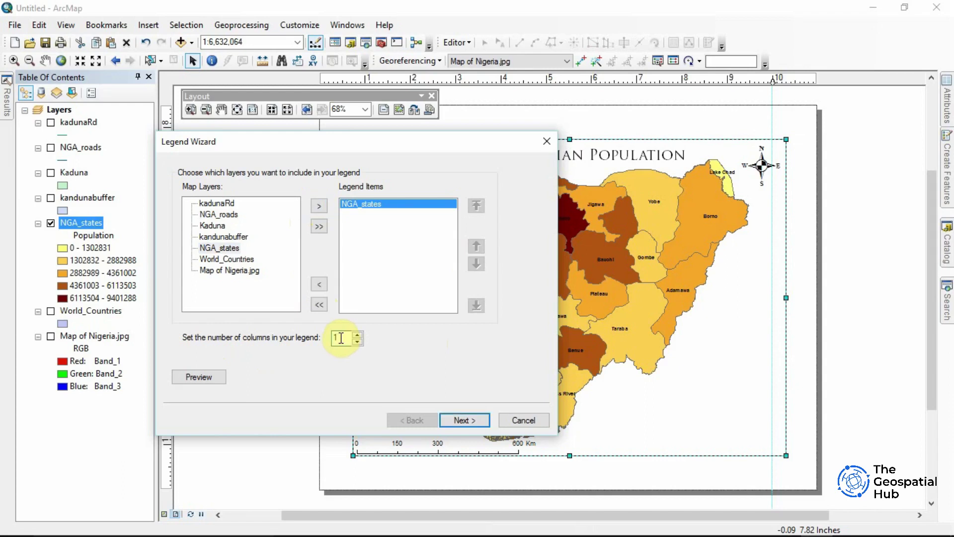
pyautogui.click(465, 420)
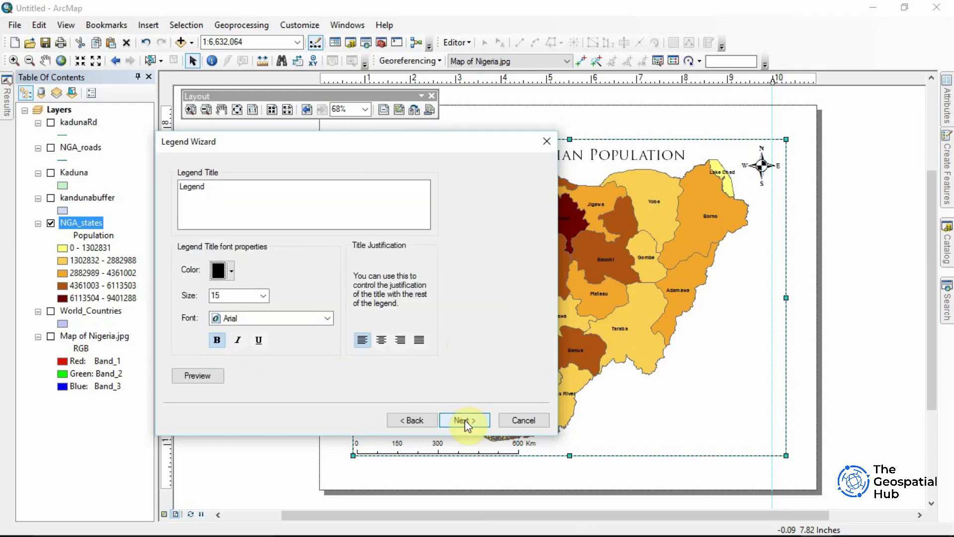
pyautogui.click(464, 420)
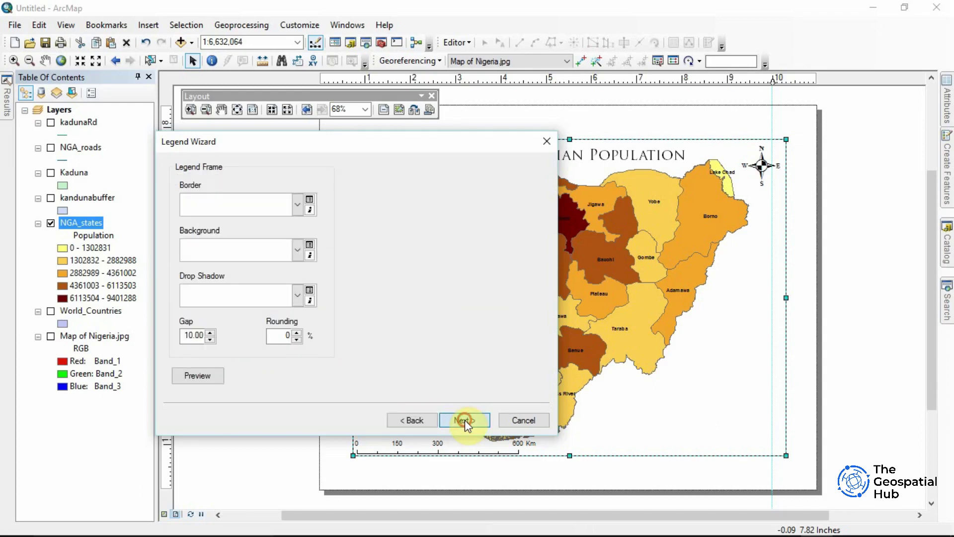
pyautogui.click(464, 420)
pyautogui.click(464, 419)
pyautogui.click(464, 419)
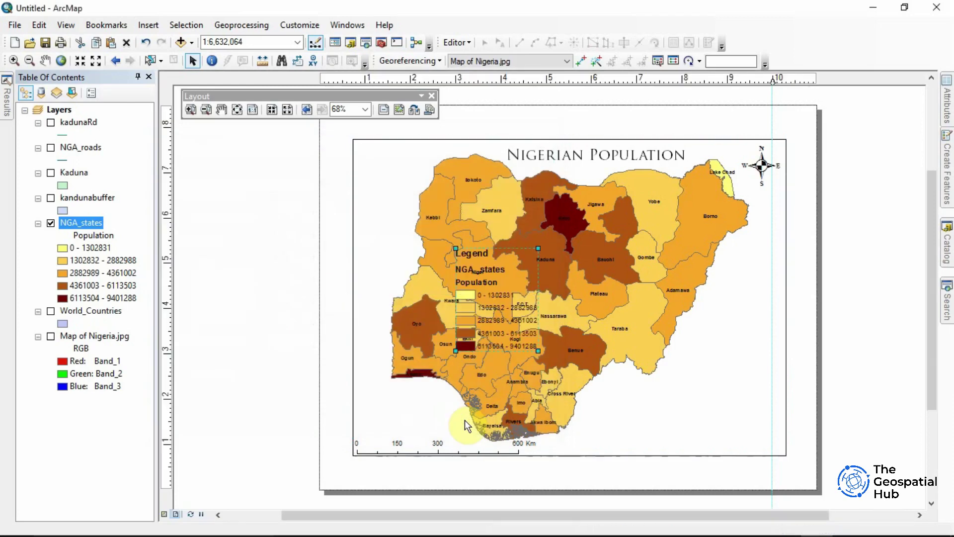
# Align the vertical guide with the data frame's right edge and move the legend against it in the lower-right corner
pyautogui.moveTo(514, 312); pyautogui.dragTo(730, 401)
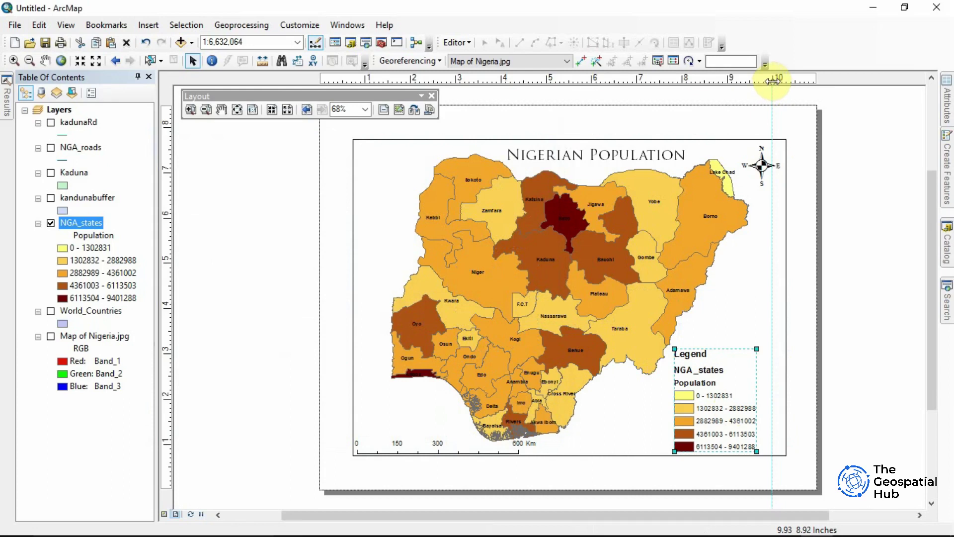
pyautogui.moveTo(772, 81); pyautogui.dragTo(785, 80)
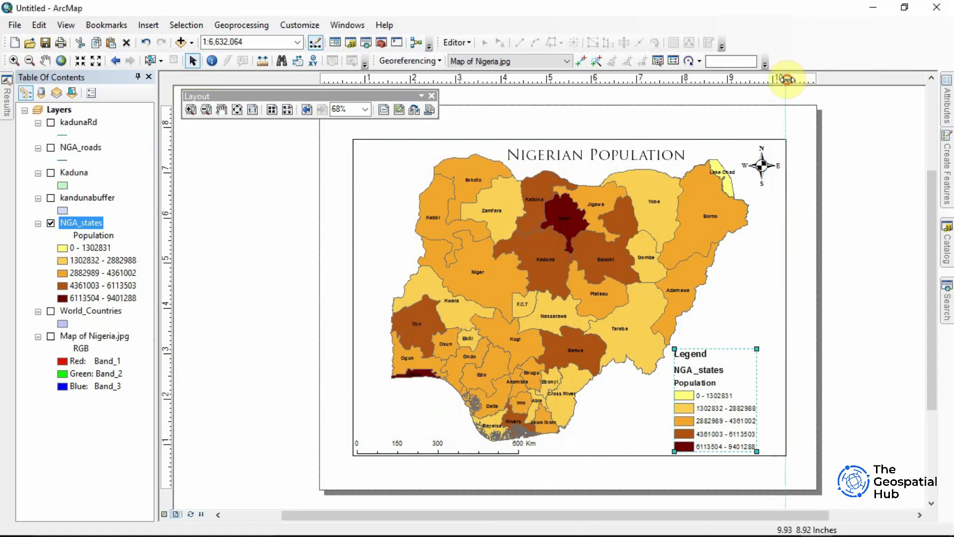
pyautogui.moveTo(726, 429); pyautogui.dragTo(748, 425)
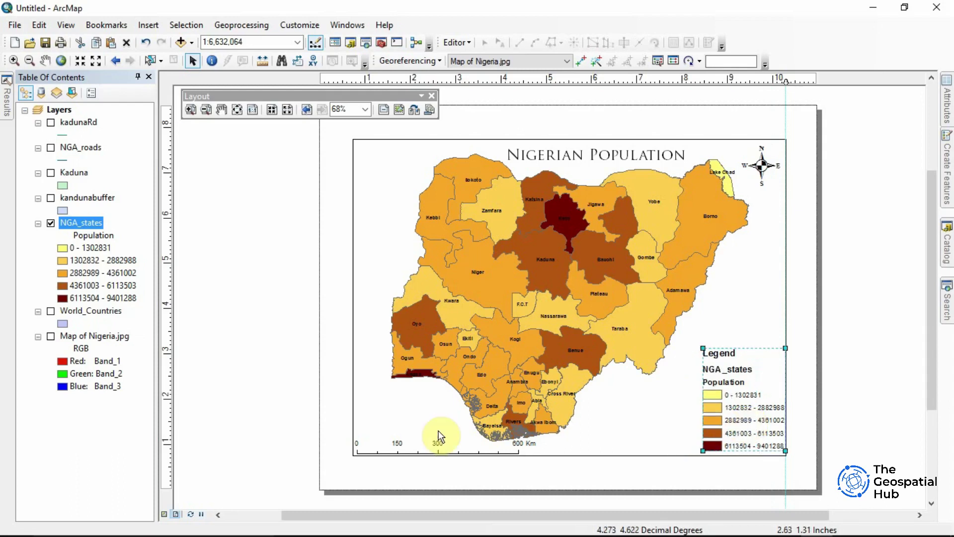
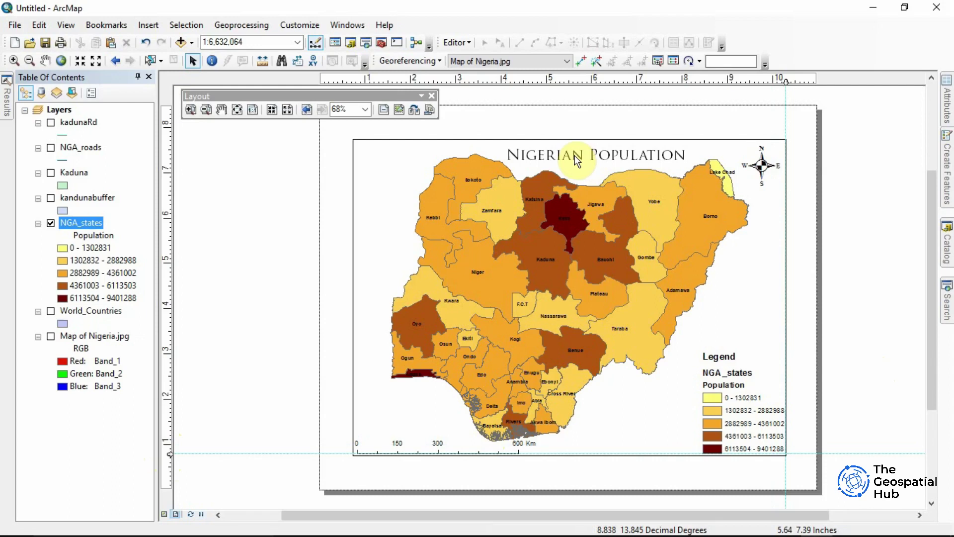
# Convert the legend to graphics and ungroup it into its separate title, label and class elements
pyautogui.click(728, 388)
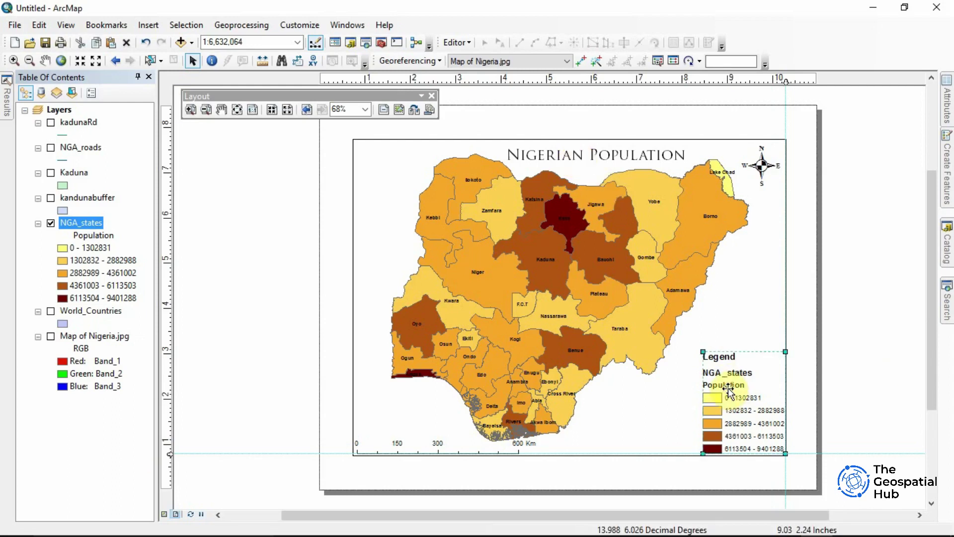
pyautogui.rightClick(728, 388)
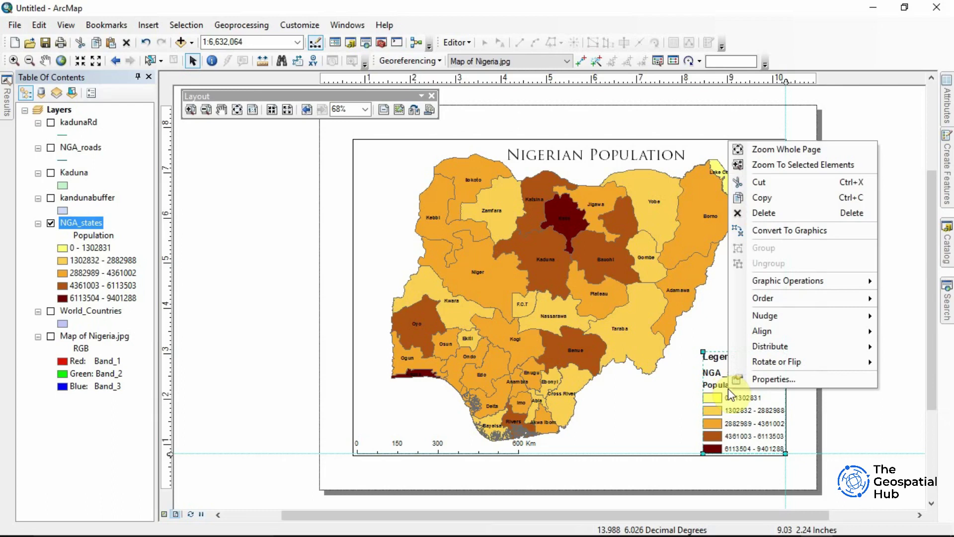
pyautogui.click(770, 230)
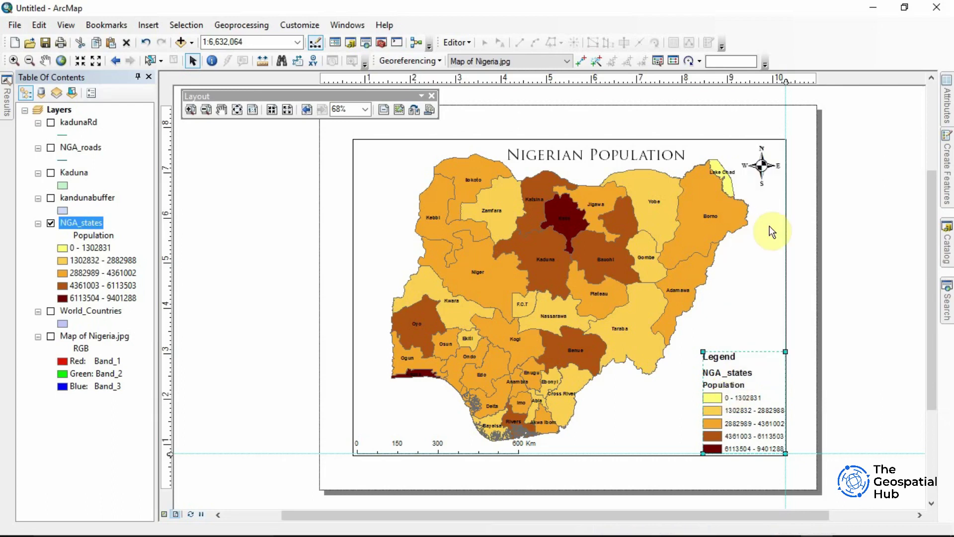
pyautogui.rightClick(746, 374)
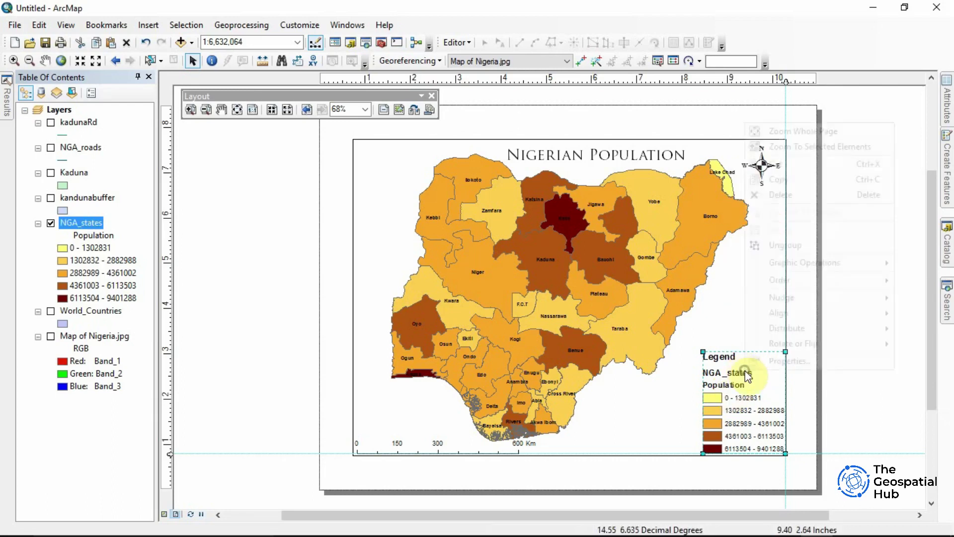
pyautogui.click(779, 246)
pyautogui.rightClick(726, 381)
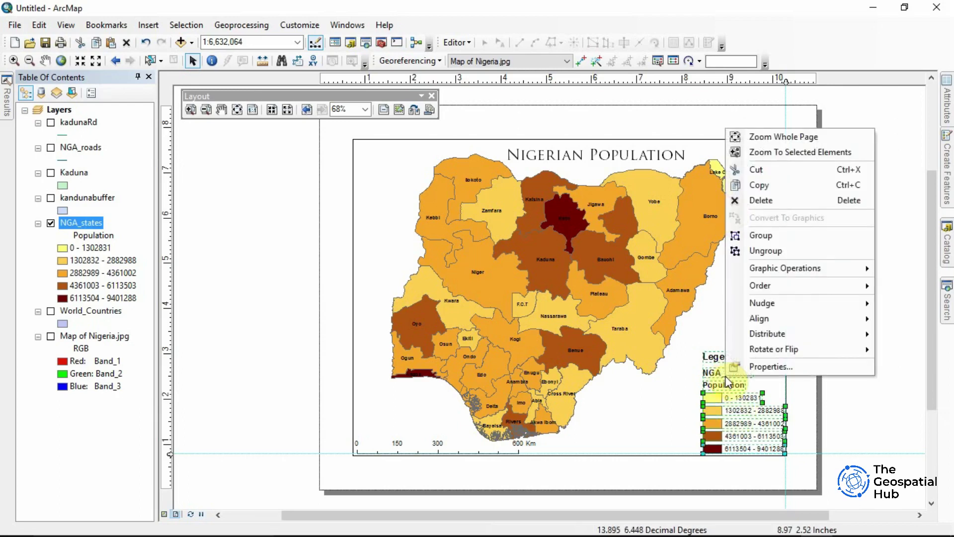
pyautogui.click(750, 250)
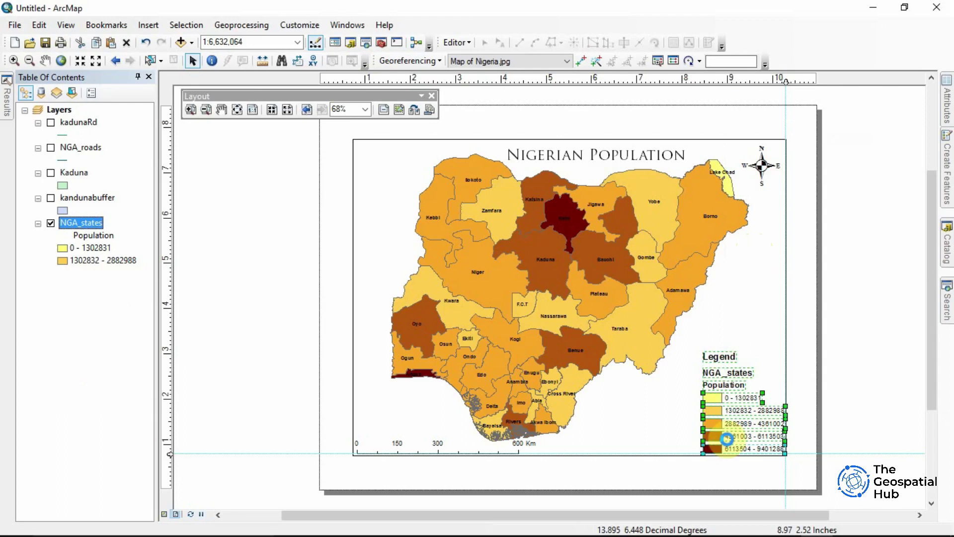
# Delete the NGA_states label from the legend and move the Legend heading down to just above Population, undoing any data frame shift
pyautogui.click(727, 439)
pyautogui.click(732, 373)
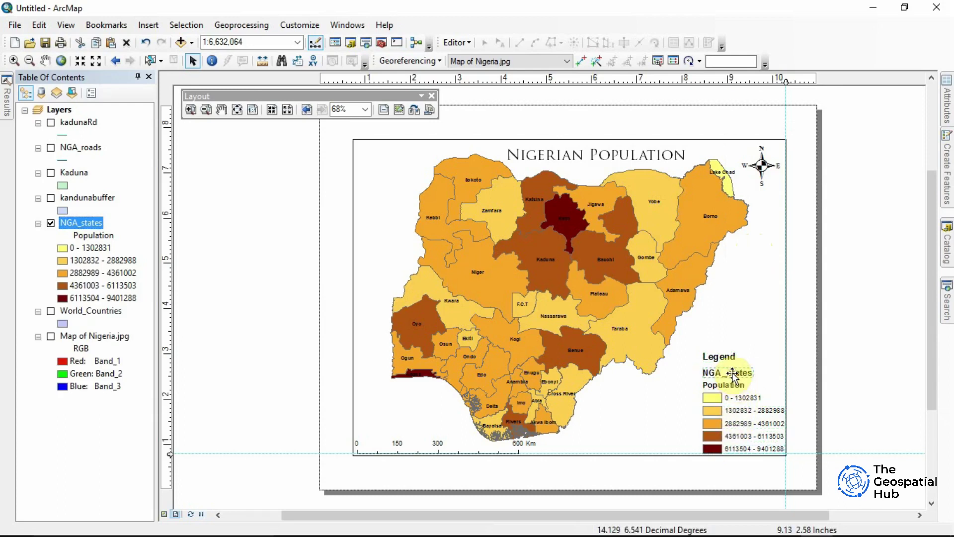
pyautogui.press('Delete')
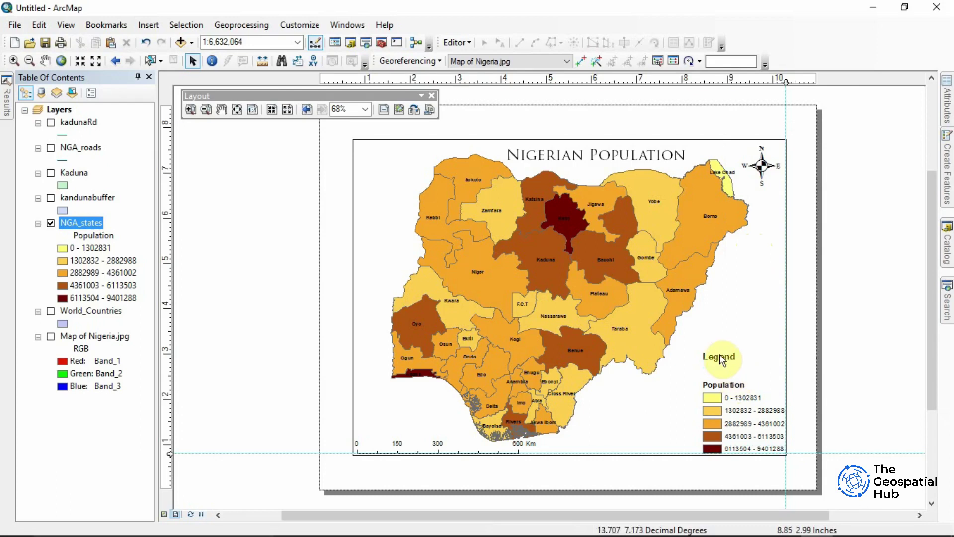
pyautogui.moveTo(719, 356); pyautogui.dragTo(707, 398)
pyautogui.click(693, 348)
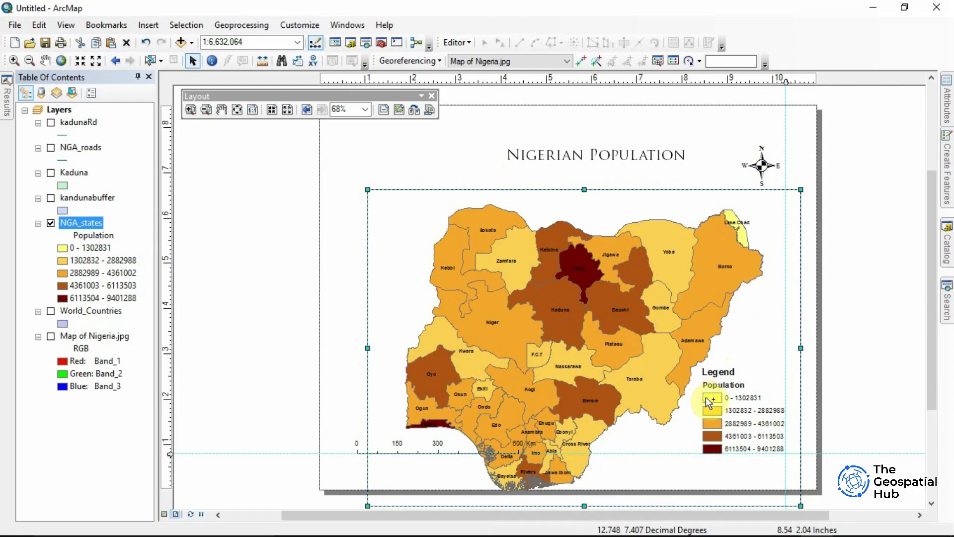
pyautogui.hotkey('ctrl', 'z')
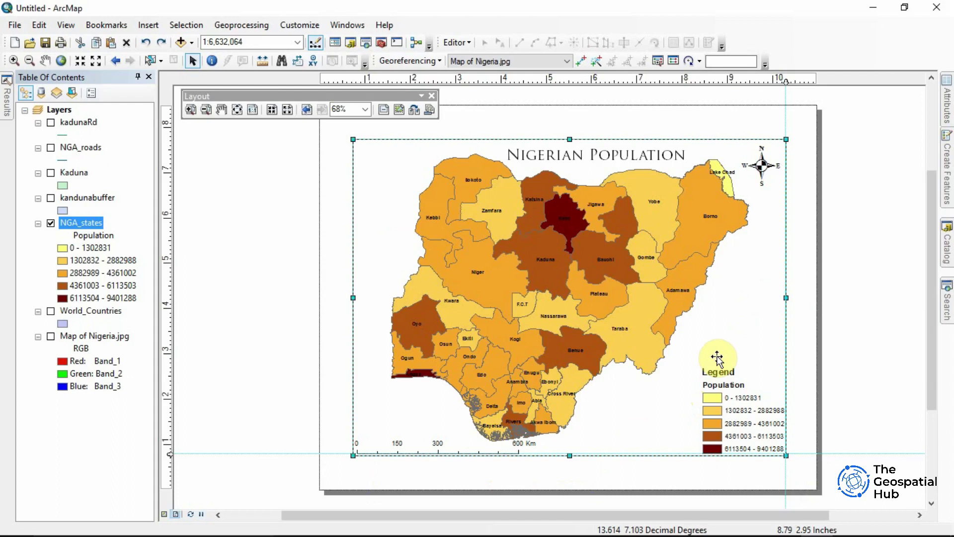
# Select all the separate legend elements together and group them into one graphic in the data frame's lower-right corner
pyautogui.click(265, 271)
pyautogui.moveTo(692, 364); pyautogui.dragTo(798, 470)
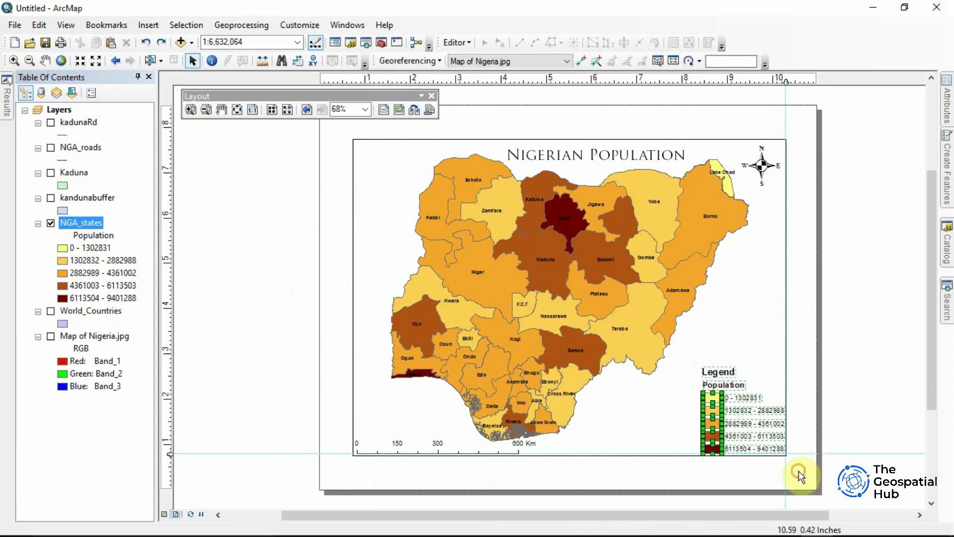
pyautogui.rightClick(735, 402)
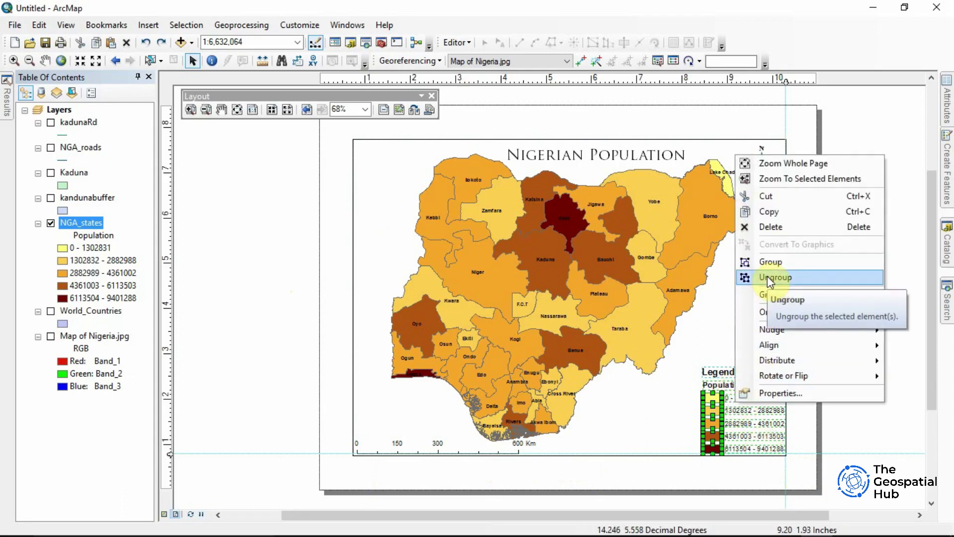
pyautogui.click(765, 262)
pyautogui.moveTo(747, 396)
pyautogui.mouseDown()
pyautogui.moveTo(686, 372)
pyautogui.moveTo(731, 336)
pyautogui.moveTo(721, 376)
pyautogui.moveTo(745, 400)
pyautogui.mouseUp()
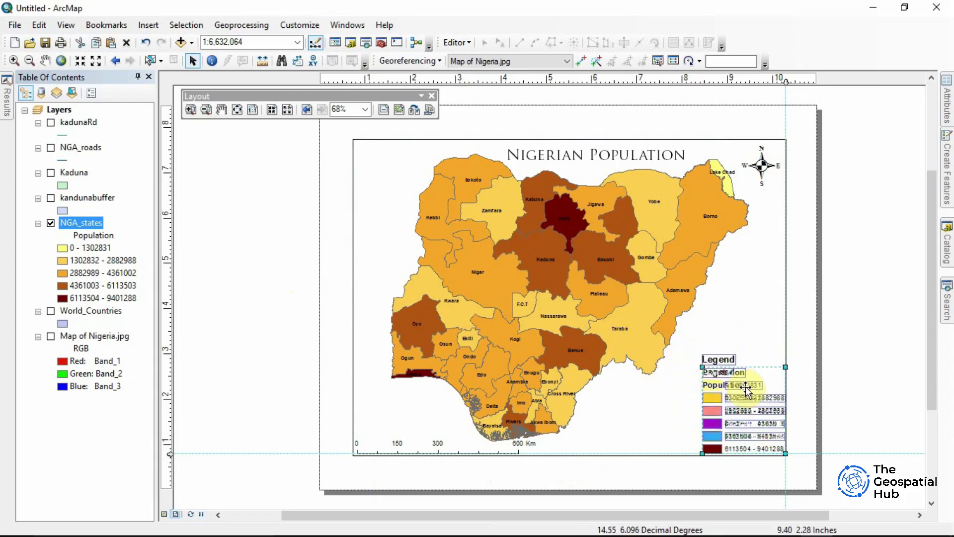
pyautogui.click(885, 344)
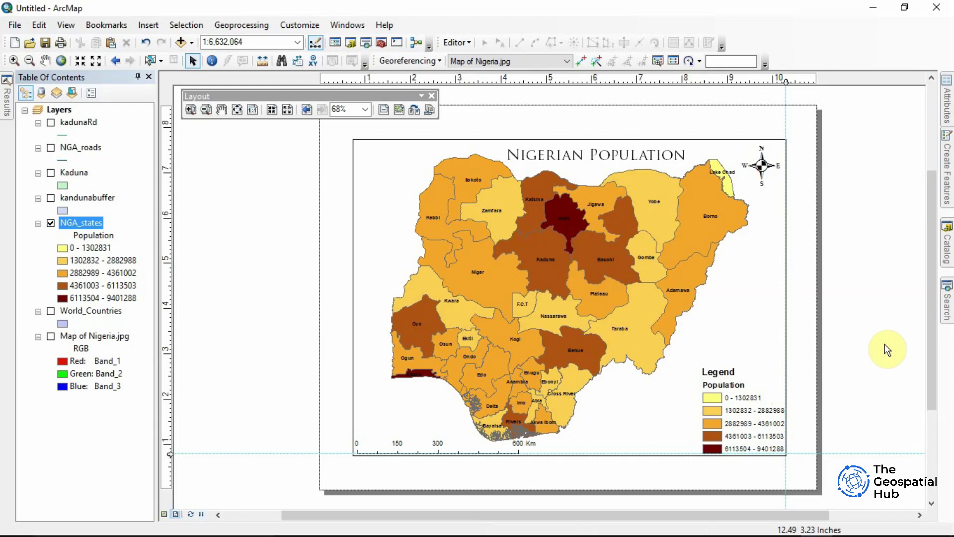
# Check the full page layout in print preview and return to the layout
pyautogui.click(14, 25)
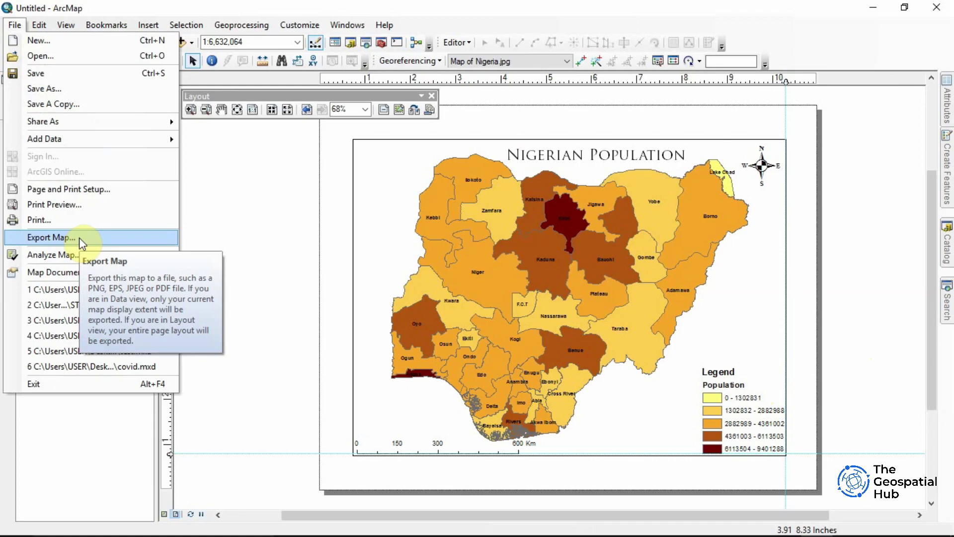
pyautogui.click(74, 205)
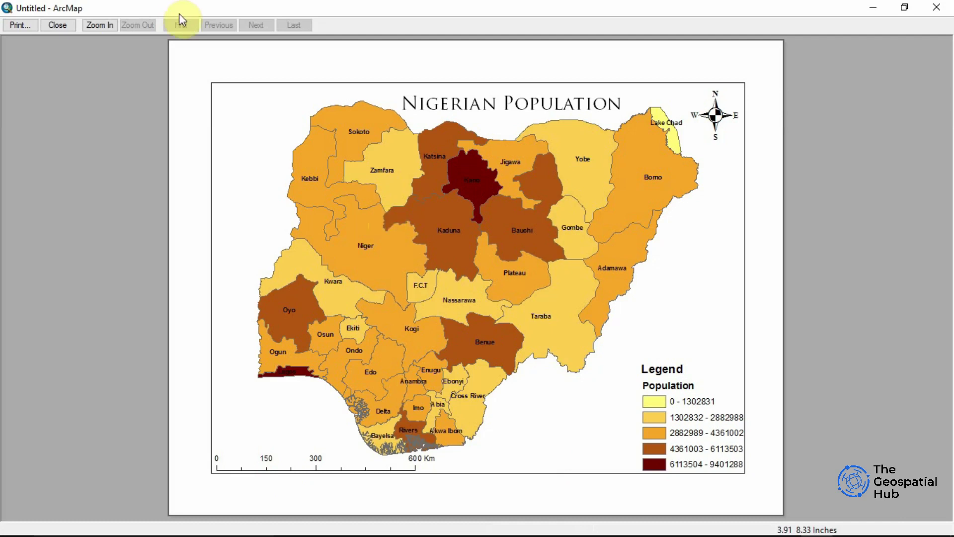
pyautogui.click(66, 24)
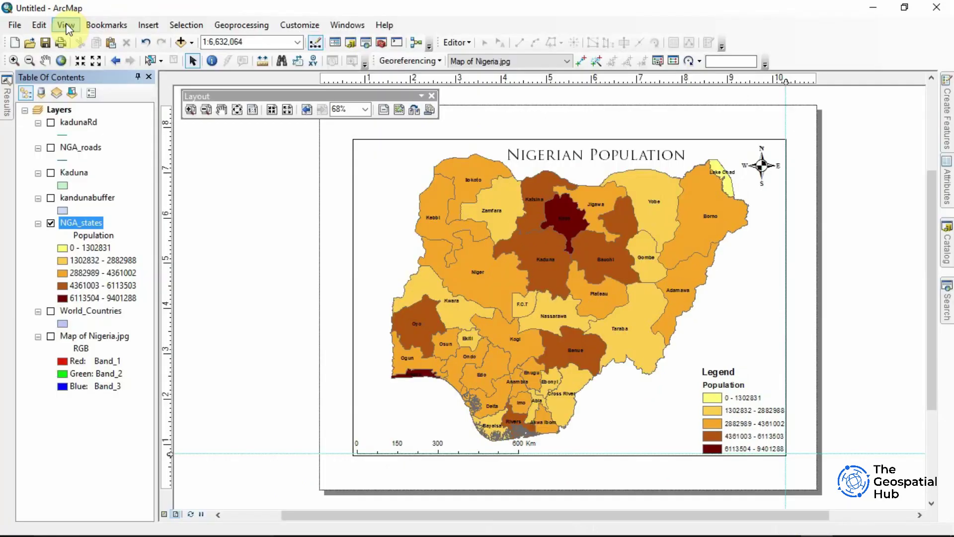
# Start a new reference grid for the data frame, try the measured and reference grid types, and choose Graticule
pyautogui.click(383, 184)
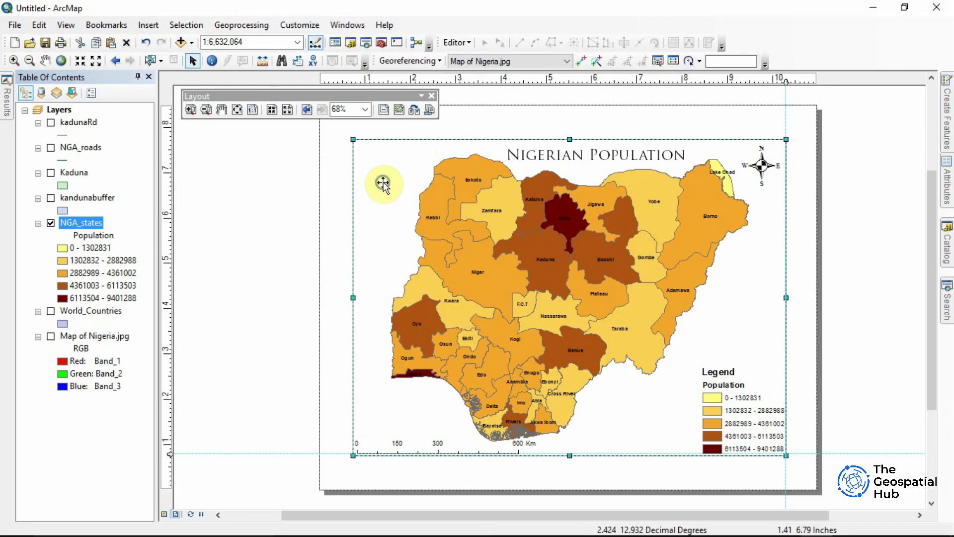
pyautogui.rightClick(382, 183)
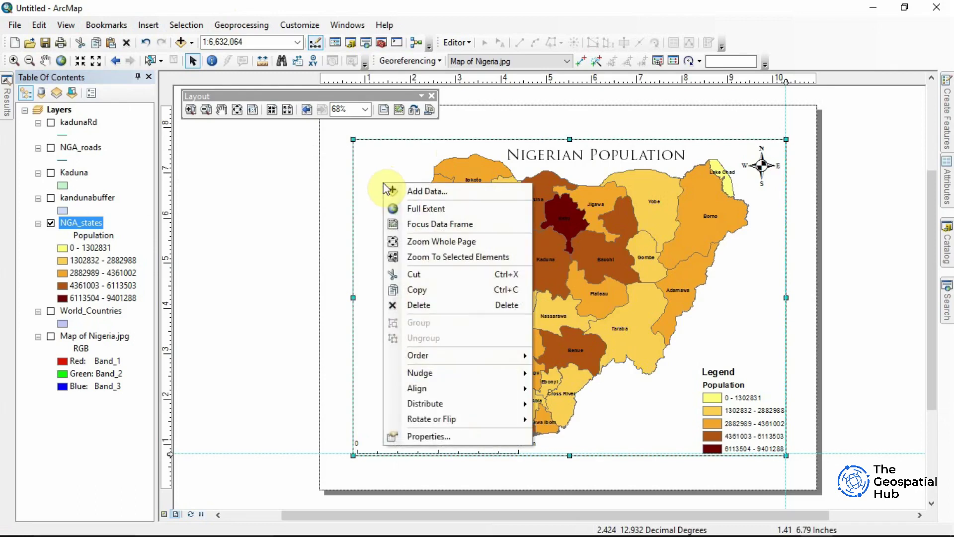
pyautogui.click(485, 435)
pyautogui.click(570, 139)
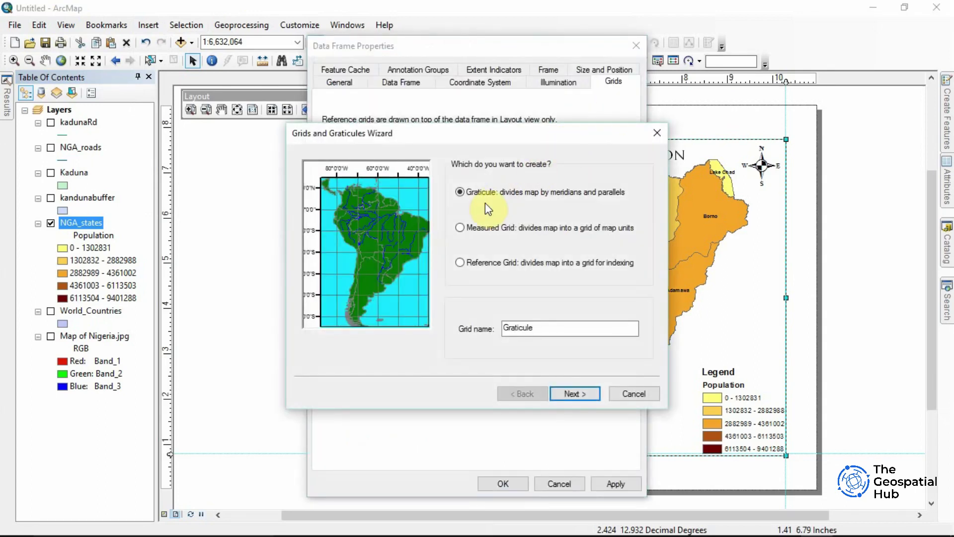
pyautogui.click(464, 229)
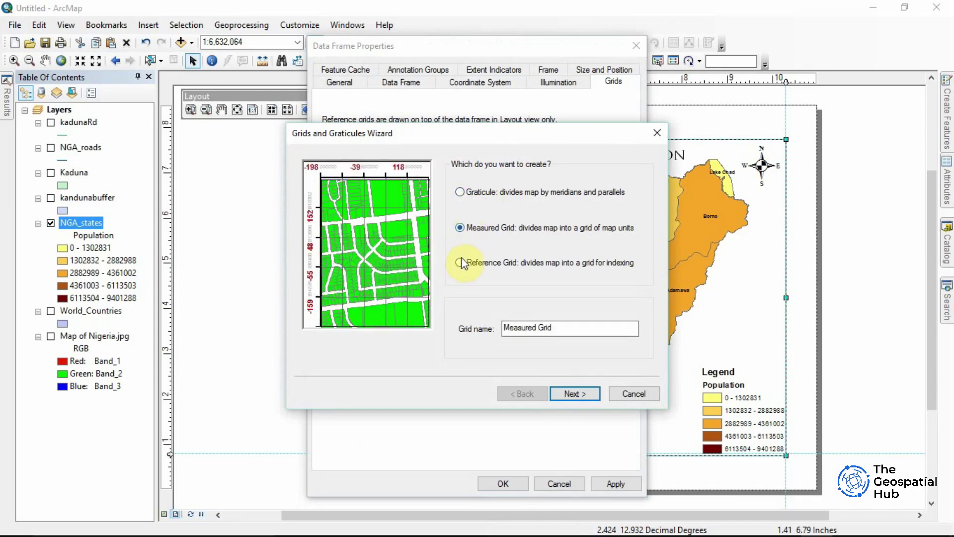
pyautogui.click(459, 261)
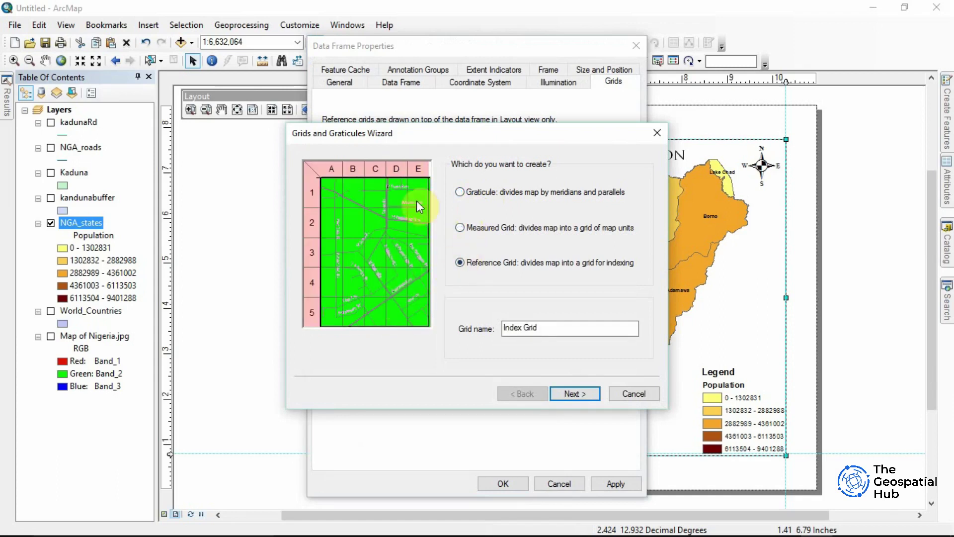
pyautogui.click(460, 192)
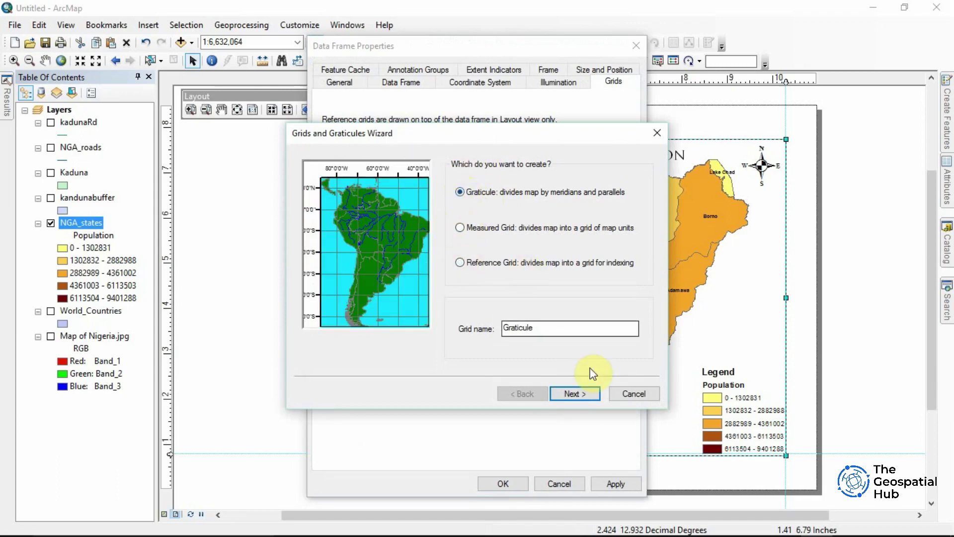
pyautogui.click(575, 393)
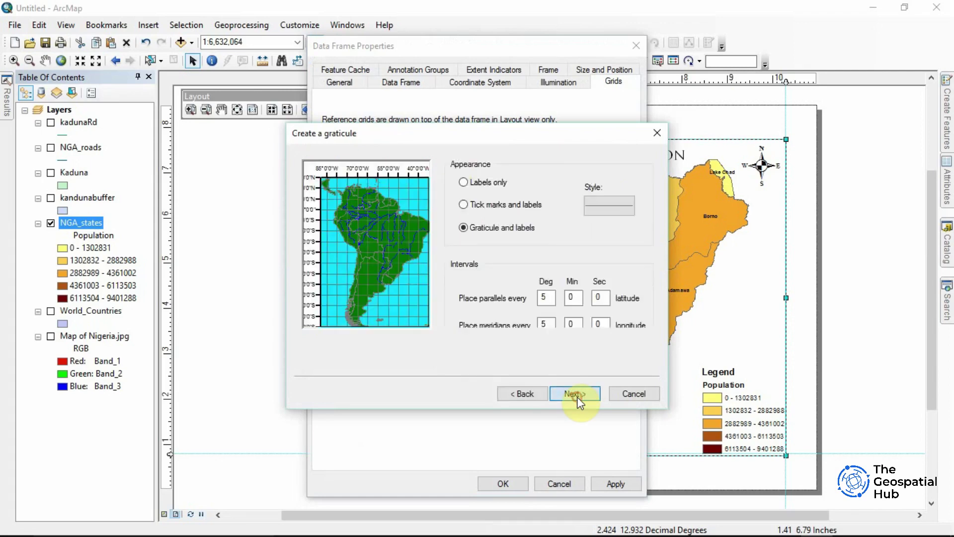
# Set the graticule to labels only, with parallels and meridians every 3 degrees
pyautogui.click(464, 183)
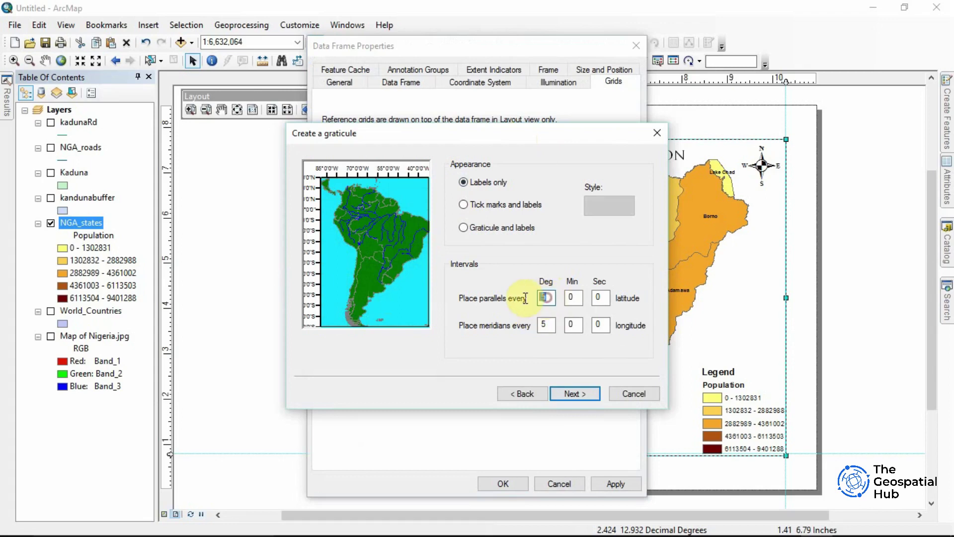
pyautogui.doubleClick(541, 298)
pyautogui.write('3')
pyautogui.doubleClick(545, 324)
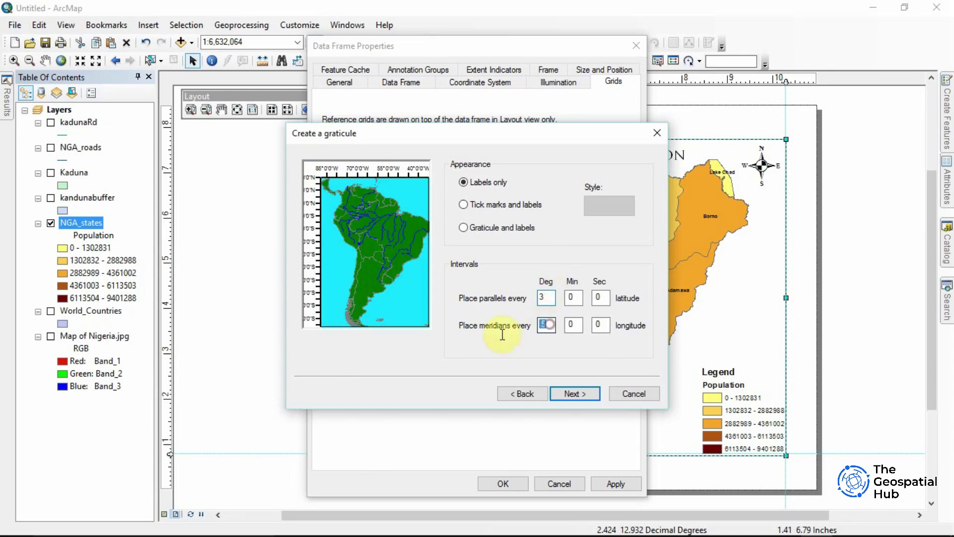
pyautogui.write('3')
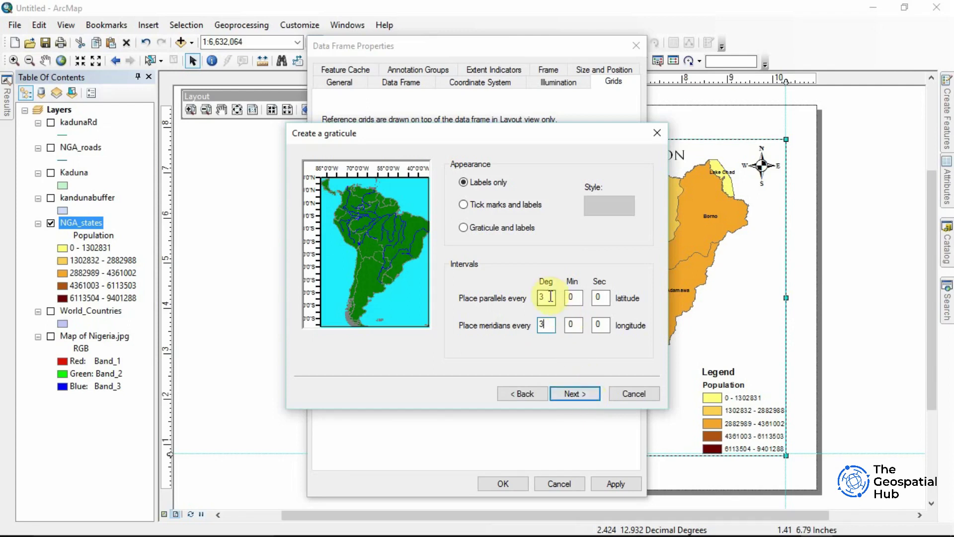
# Finish creating the graticule with the default axis, tick and label styles and apply it to the data frame
pyautogui.click(576, 393)
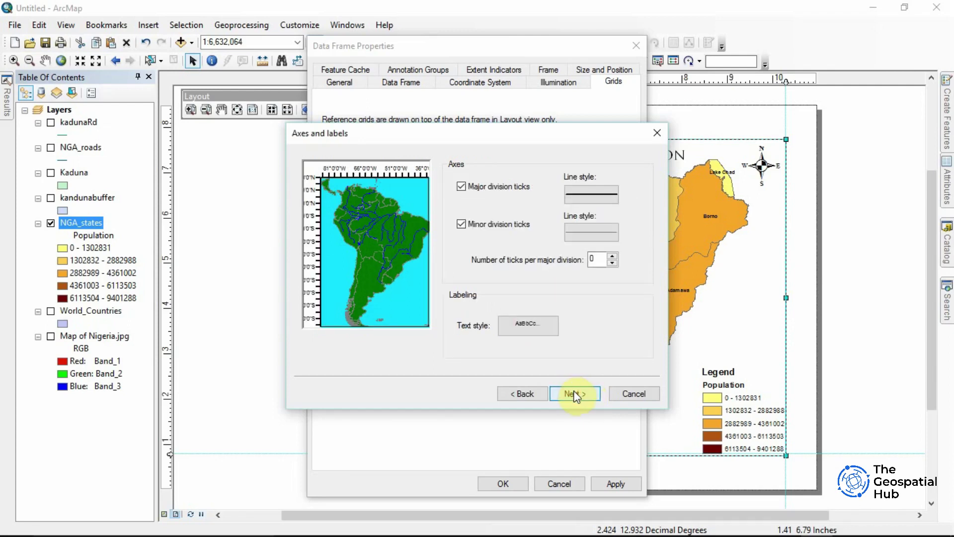
pyautogui.click(575, 393)
pyautogui.click(573, 393)
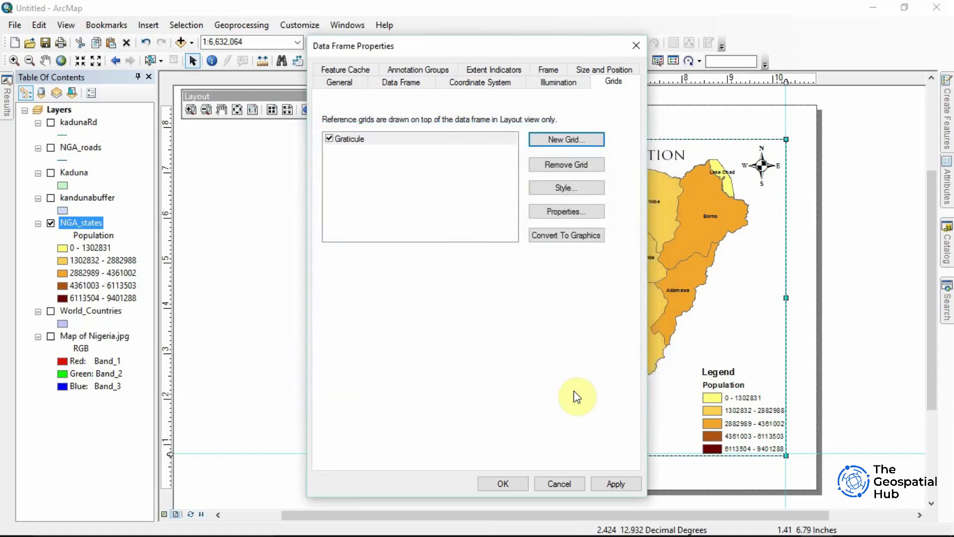
pyautogui.moveTo(514, 49); pyautogui.dragTo(199, 24)
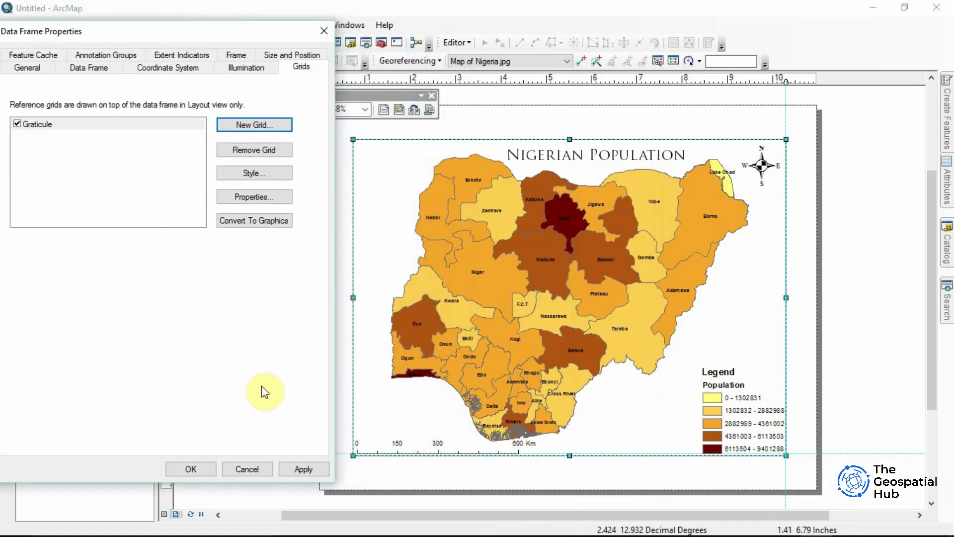
pyautogui.click(303, 469)
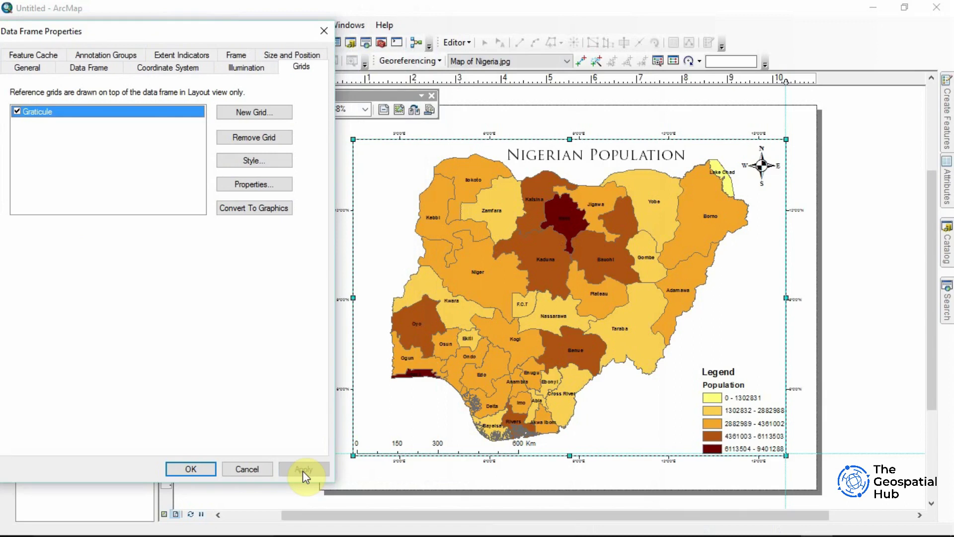
# Set the graticule's Y axis interval to 4 degrees and apply it to the layout
pyautogui.click(254, 190)
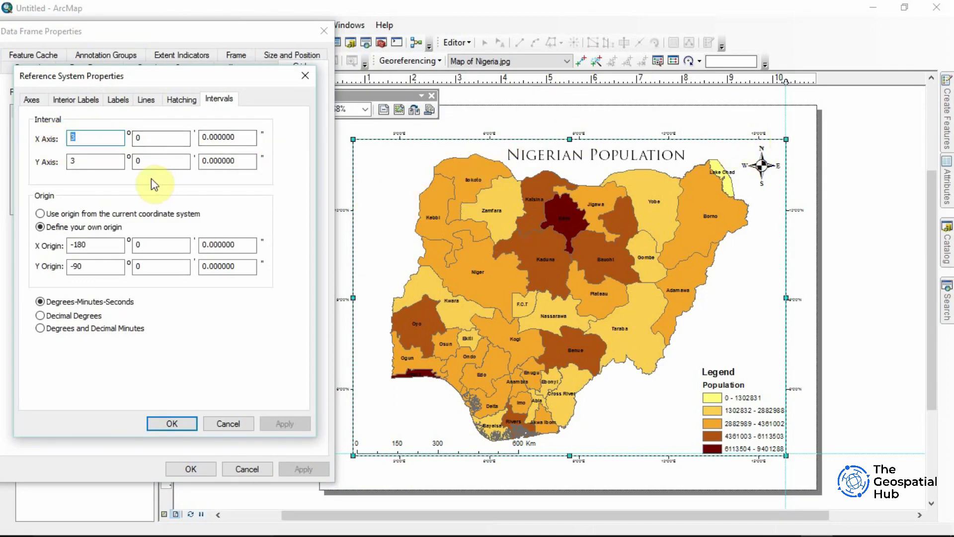
pyautogui.click(81, 161)
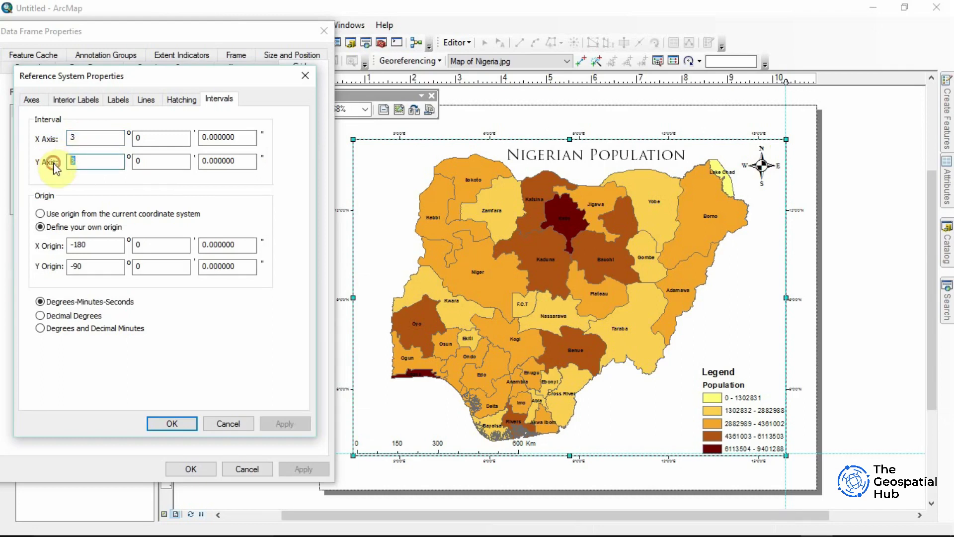
pyautogui.write('4')
pyautogui.click(286, 423)
pyautogui.click(177, 426)
pyautogui.click(315, 470)
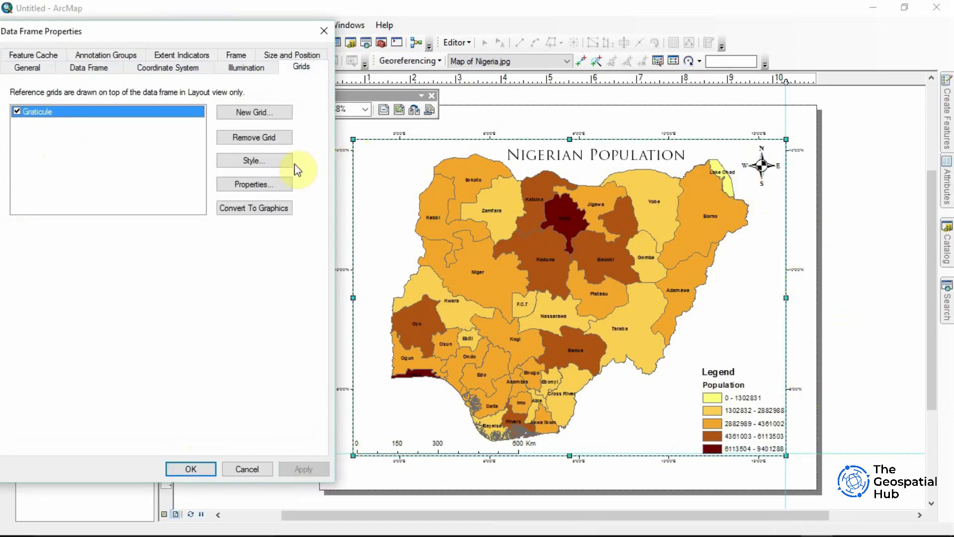
# Set the graticule's Y axis interval to 3 degrees
pyautogui.click(271, 183)
pyautogui.doubleClick(77, 160)
pyautogui.write('3')
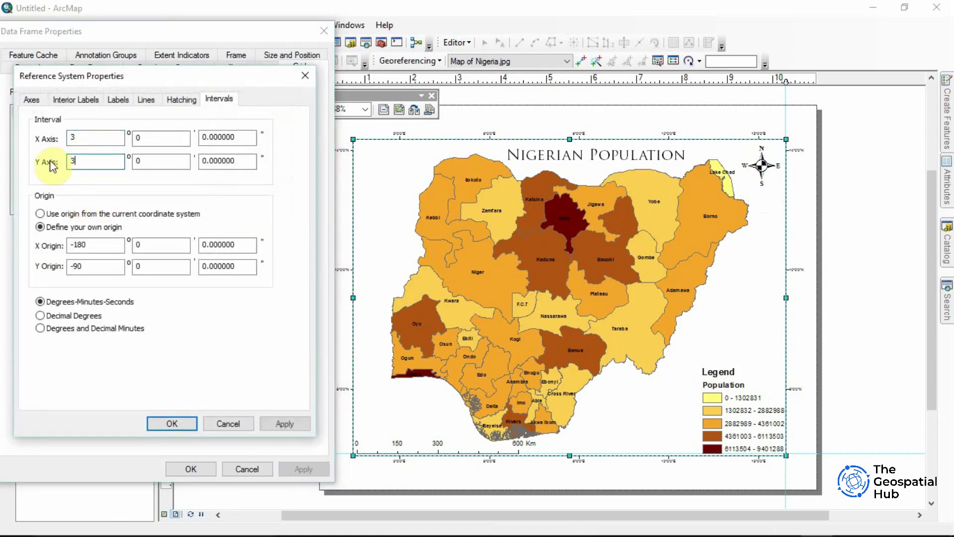
pyautogui.click(192, 423)
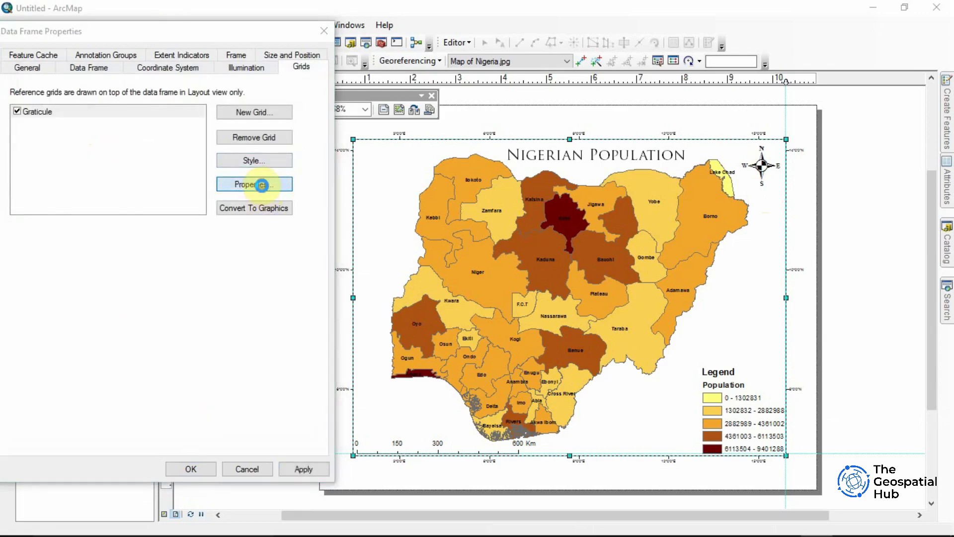
# Format the graticule labels in bold at size 8
pyautogui.click(263, 186)
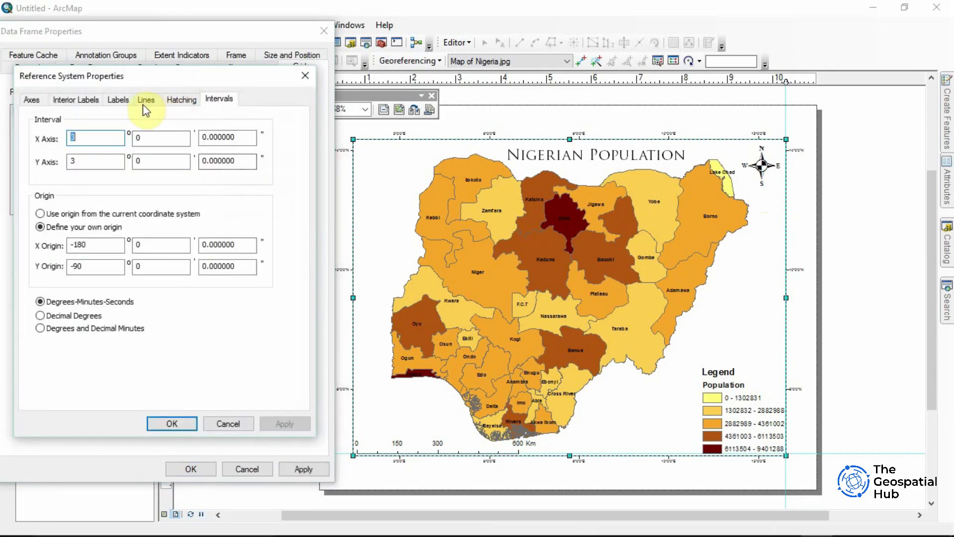
pyautogui.click(124, 98)
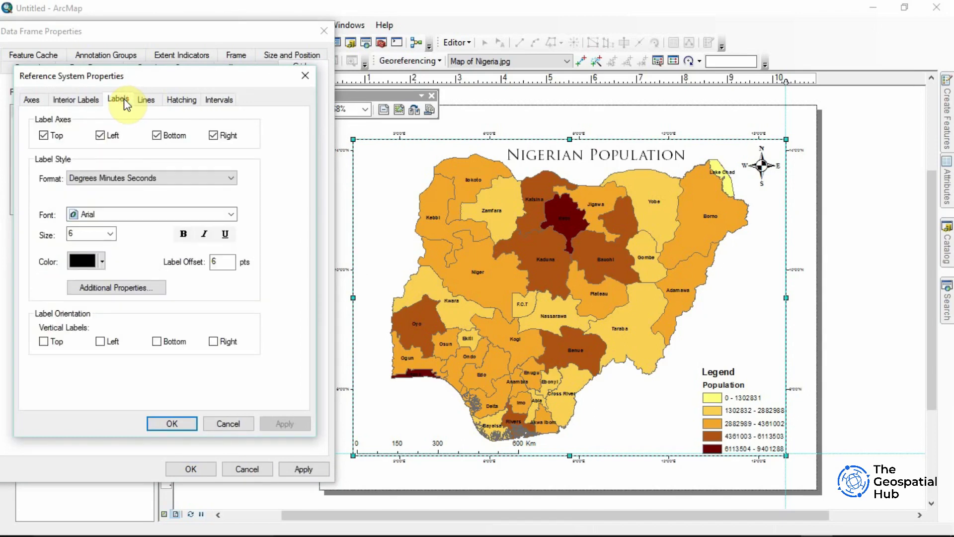
pyautogui.click(110, 235)
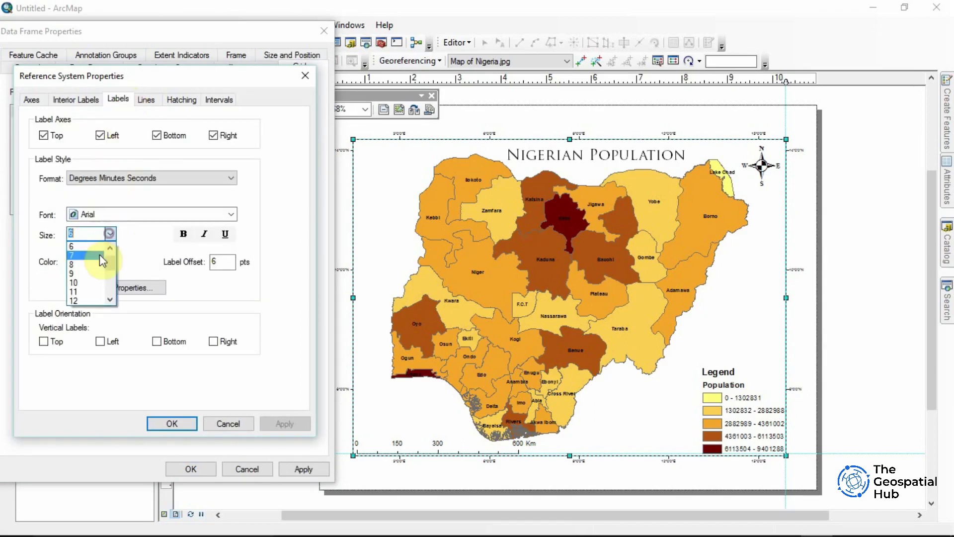
pyautogui.click(96, 263)
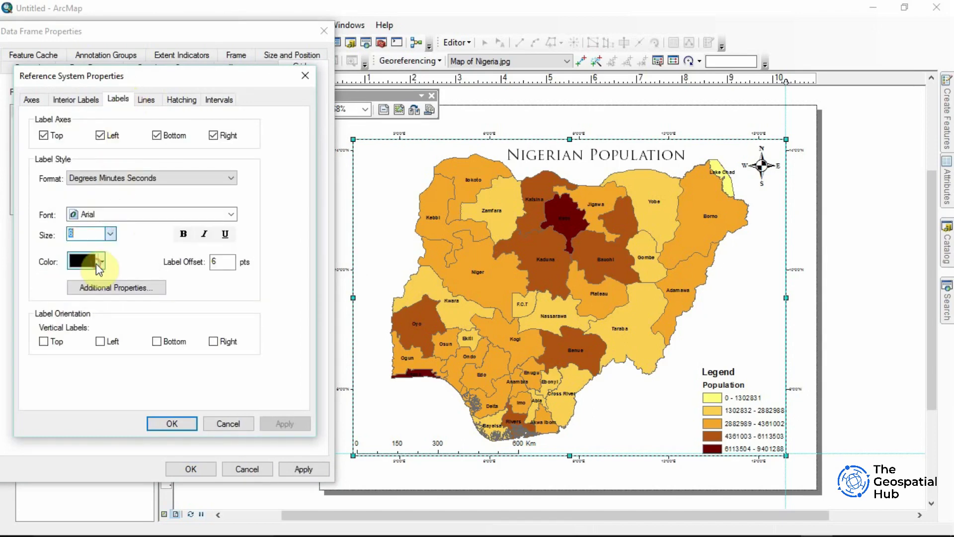
pyautogui.click(184, 235)
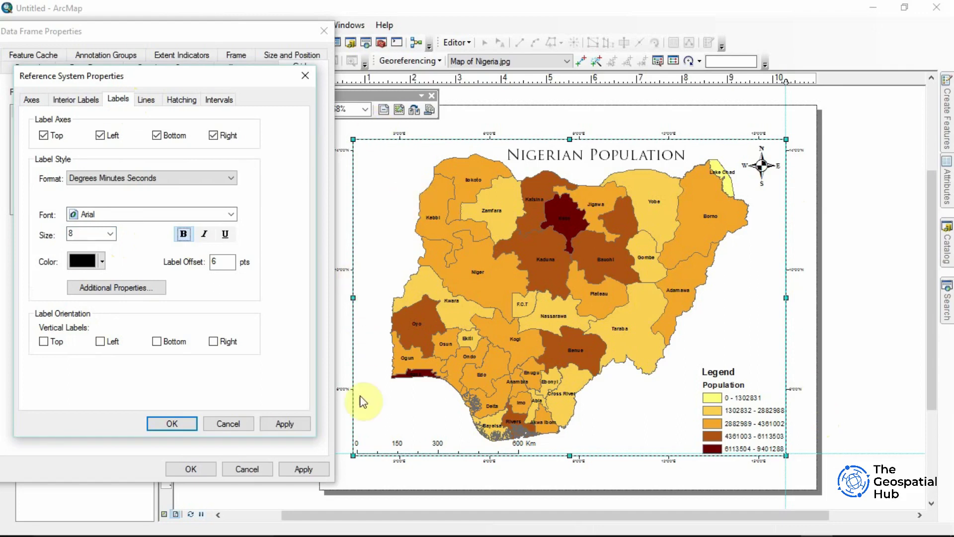
# Make the graticule's left and right labels vertical, apply the change, and close the data frame properties
pyautogui.click(101, 342)
pyautogui.click(213, 341)
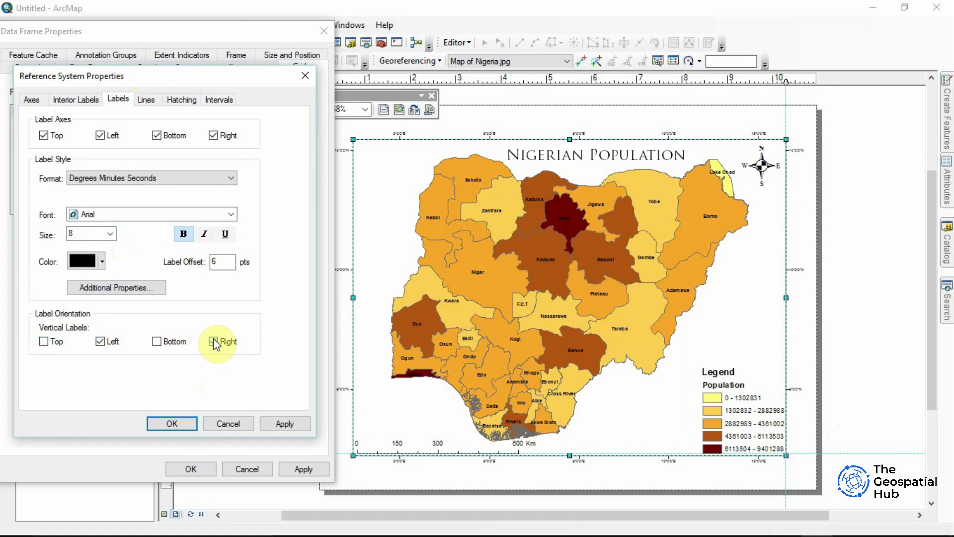
pyautogui.click(172, 423)
pyautogui.click(293, 469)
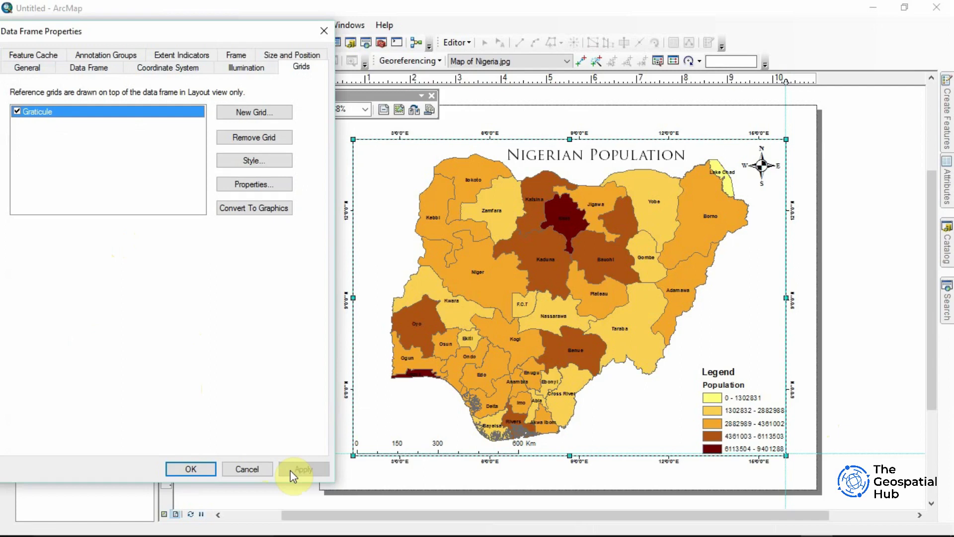
pyautogui.click(203, 468)
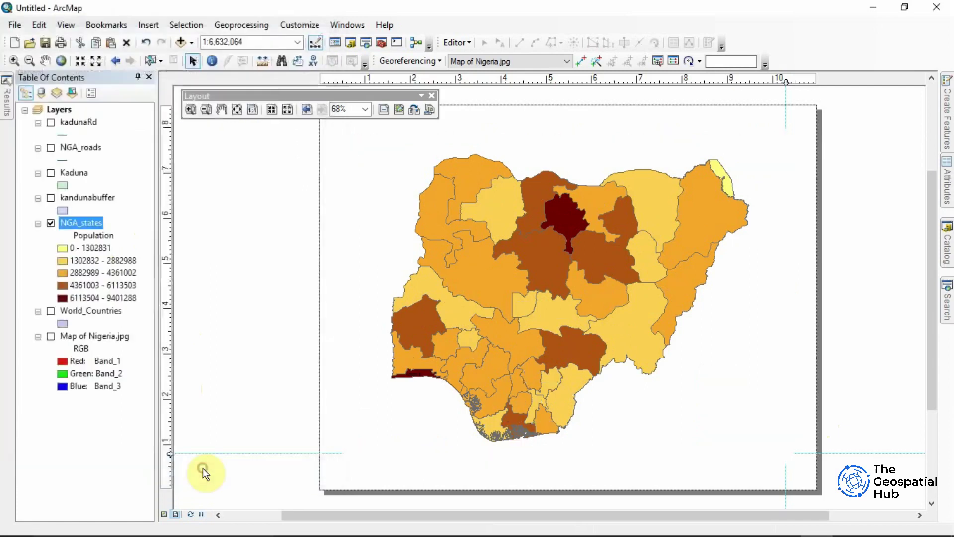
pyautogui.click(273, 323)
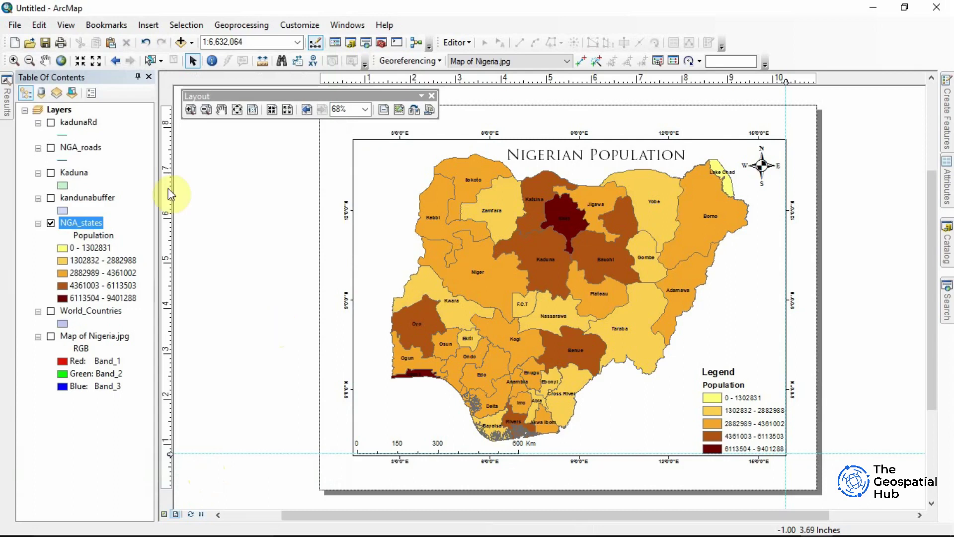
# Start exporting the map as a JPEG with the resolution set to 1000 dpi
pyautogui.click(20, 26)
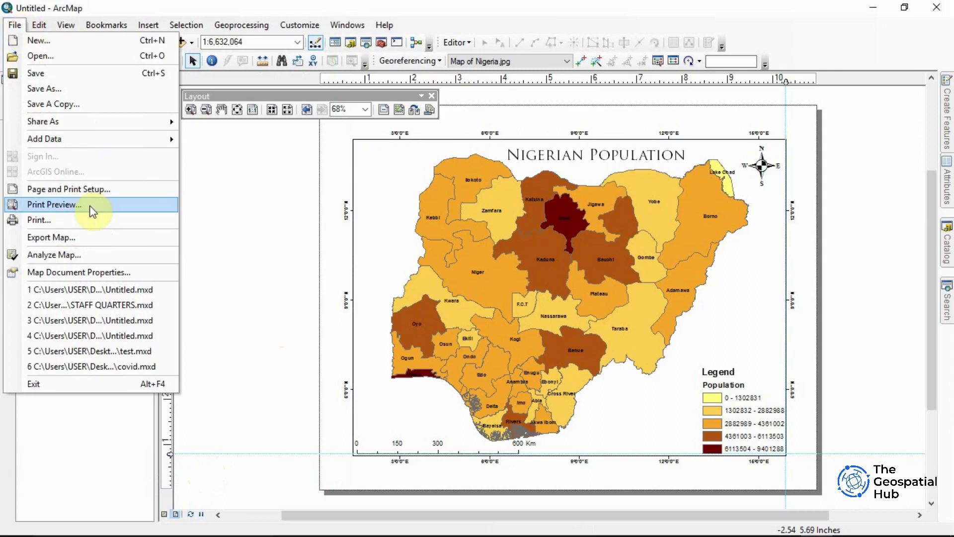
pyautogui.click(76, 239)
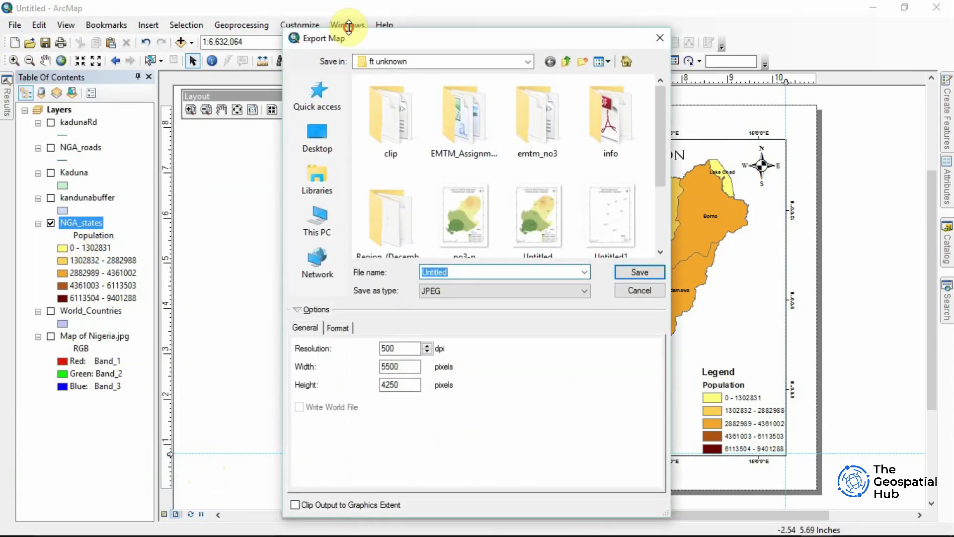
pyautogui.moveTo(422, 41); pyautogui.dragTo(305, 8)
pyautogui.click(471, 263)
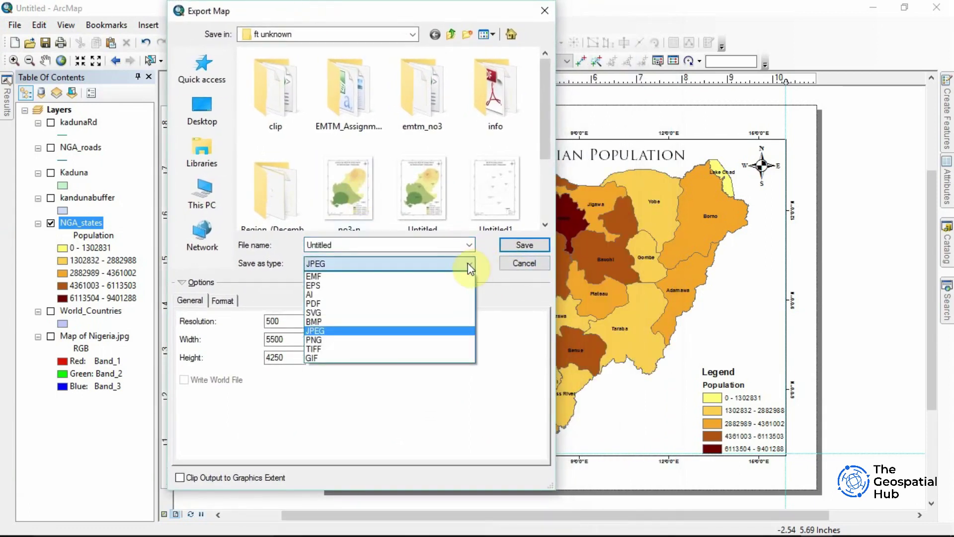
pyautogui.click(444, 332)
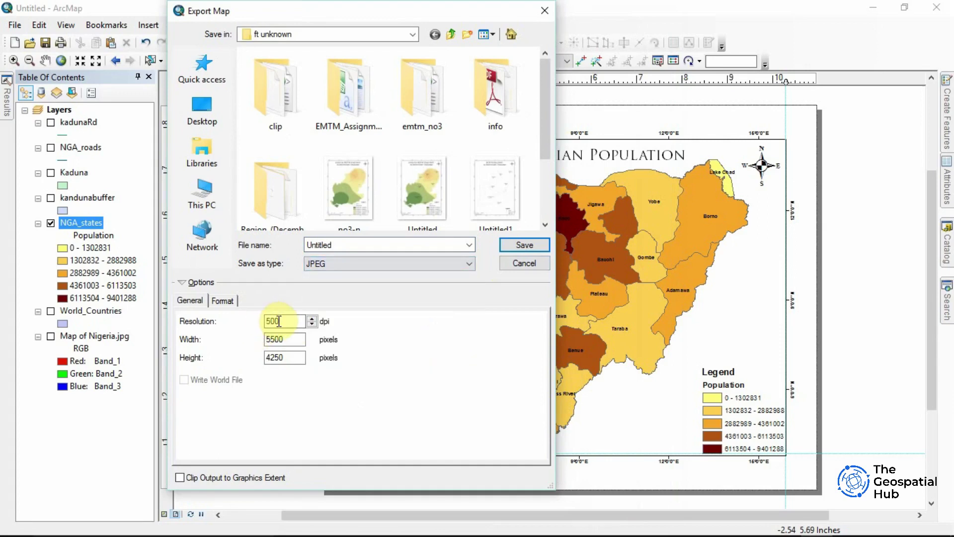
pyautogui.moveTo(282, 321); pyautogui.dragTo(243, 329)
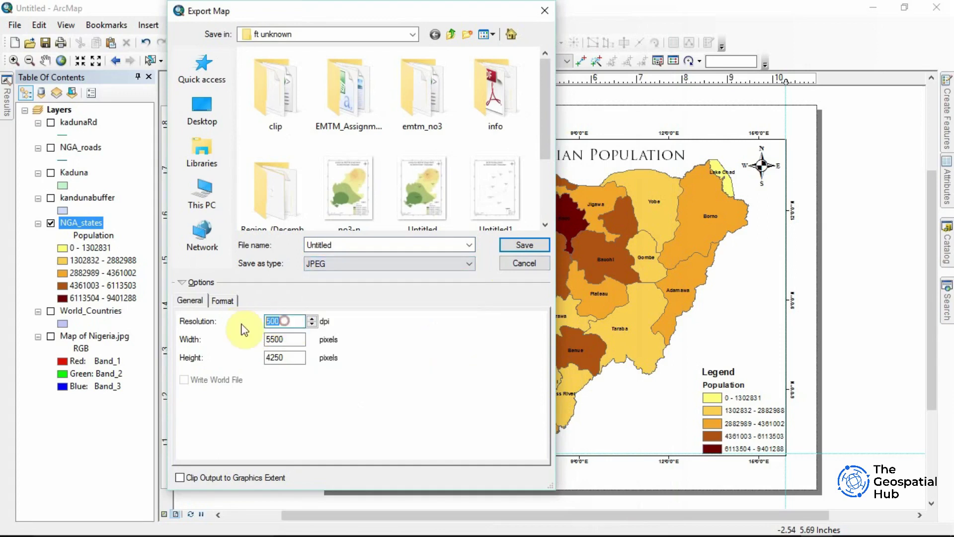
pyautogui.write('1000')
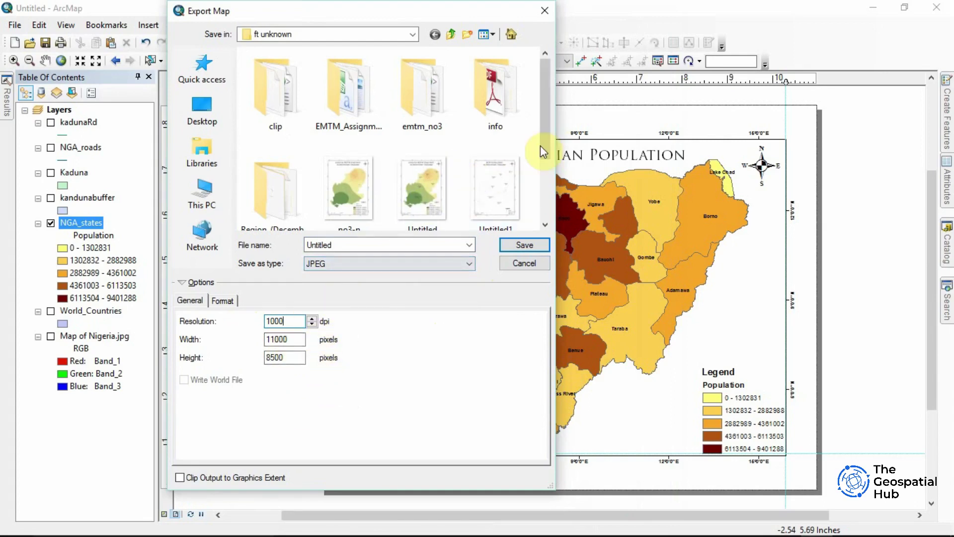
# Browse to the GIS with ArcMap Beginners folder and create a new folder named Outputs in it for the export
pyautogui.click(454, 33)
pyautogui.click(454, 33)
pyautogui.doubleClick(288, 149)
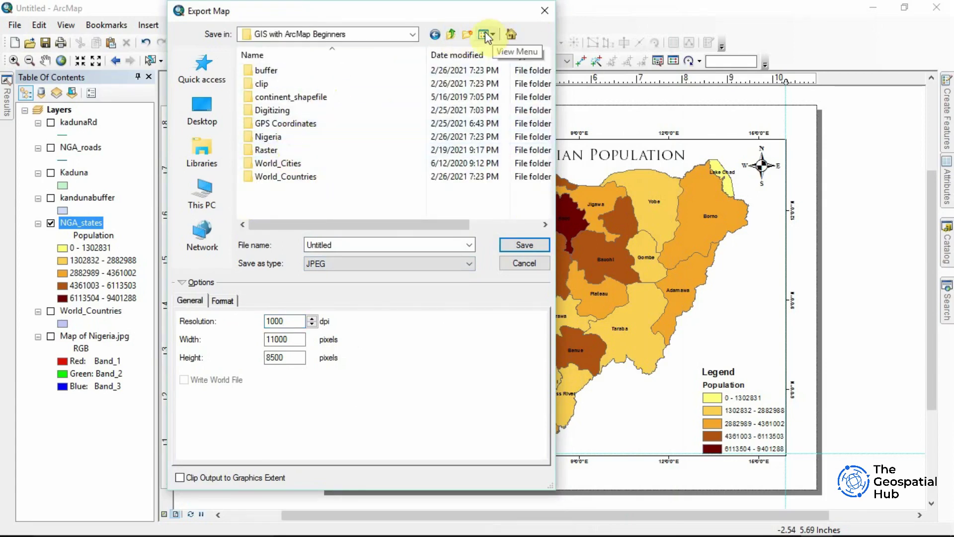
pyautogui.click(469, 33)
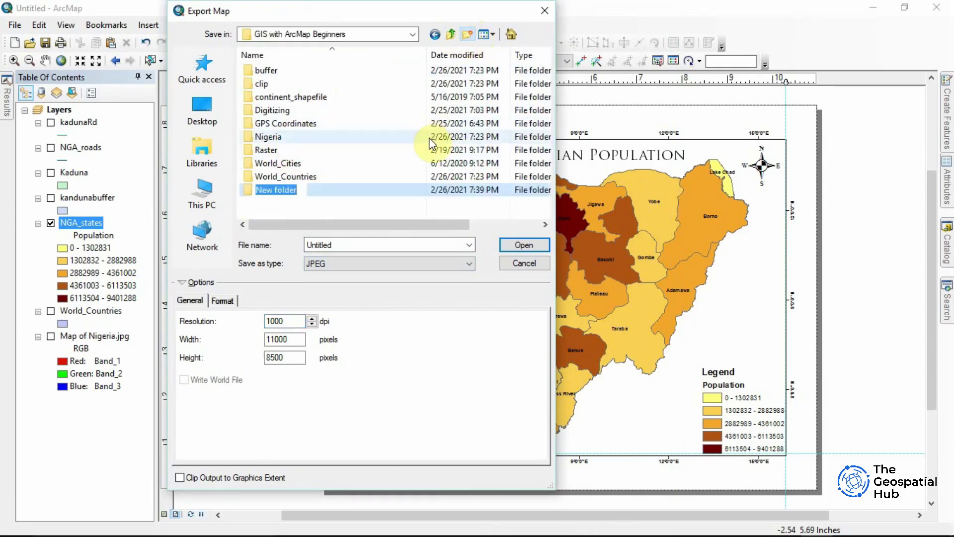
pyautogui.write('Outputs')
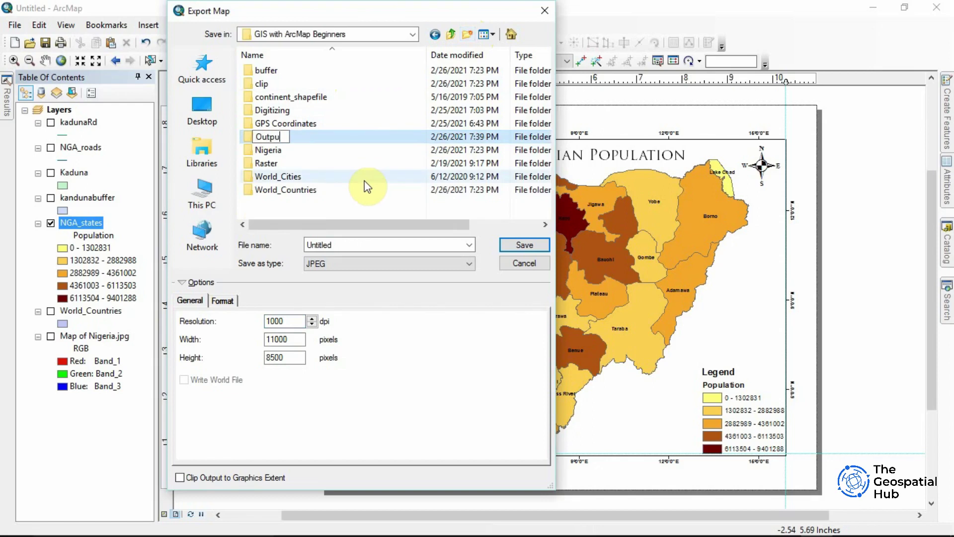
pyautogui.press('Return')
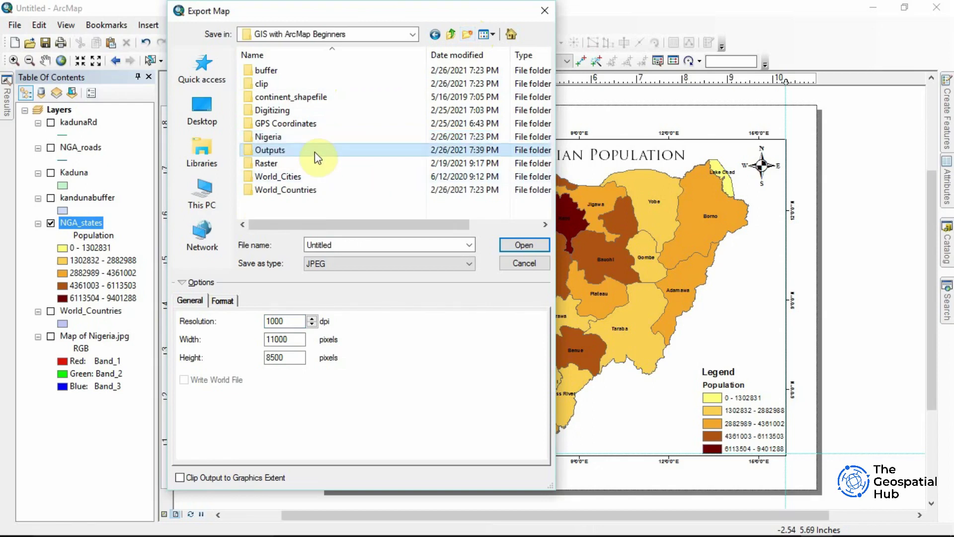
# Save the exported map in the Outputs folder under the file name pop
pyautogui.doubleClick(315, 151)
pyautogui.doubleClick(339, 245)
pyautogui.write('pop')
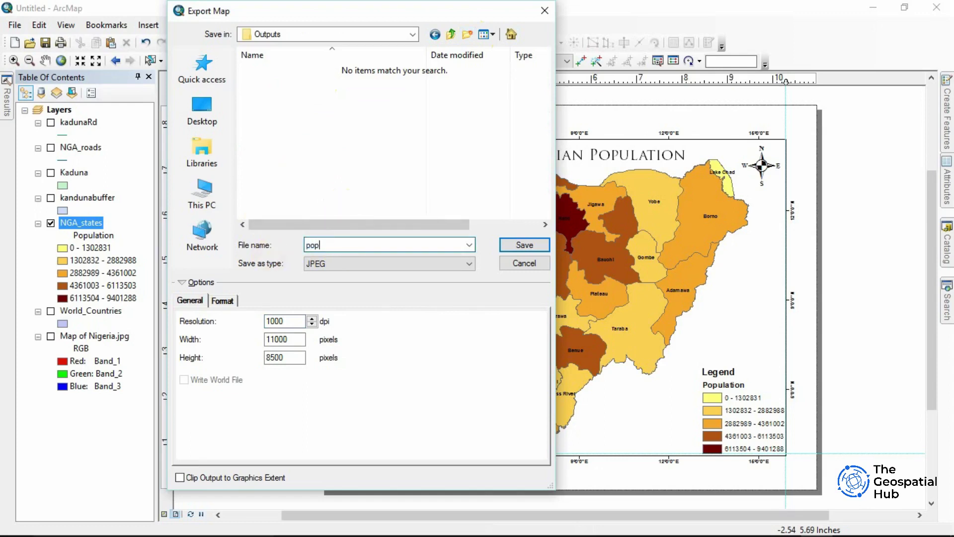
pyautogui.click(515, 246)
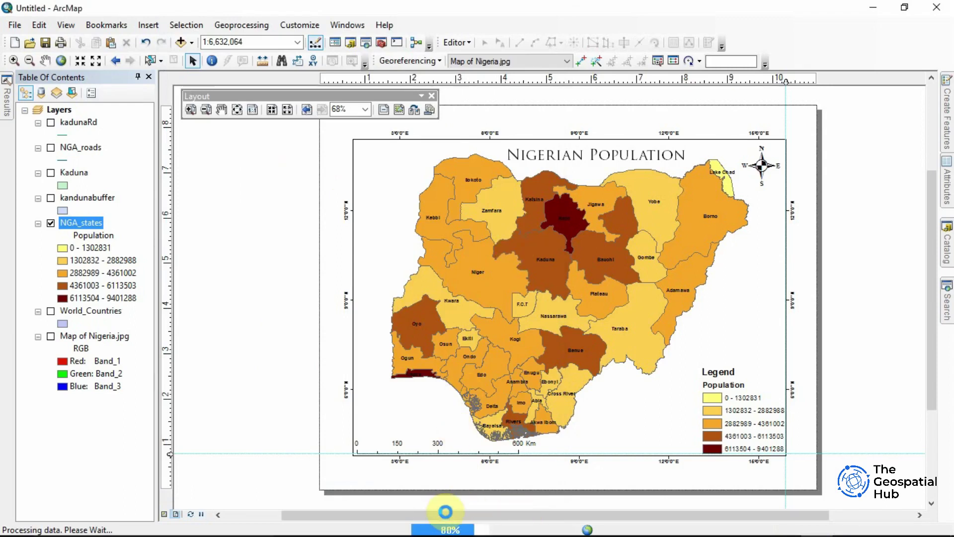